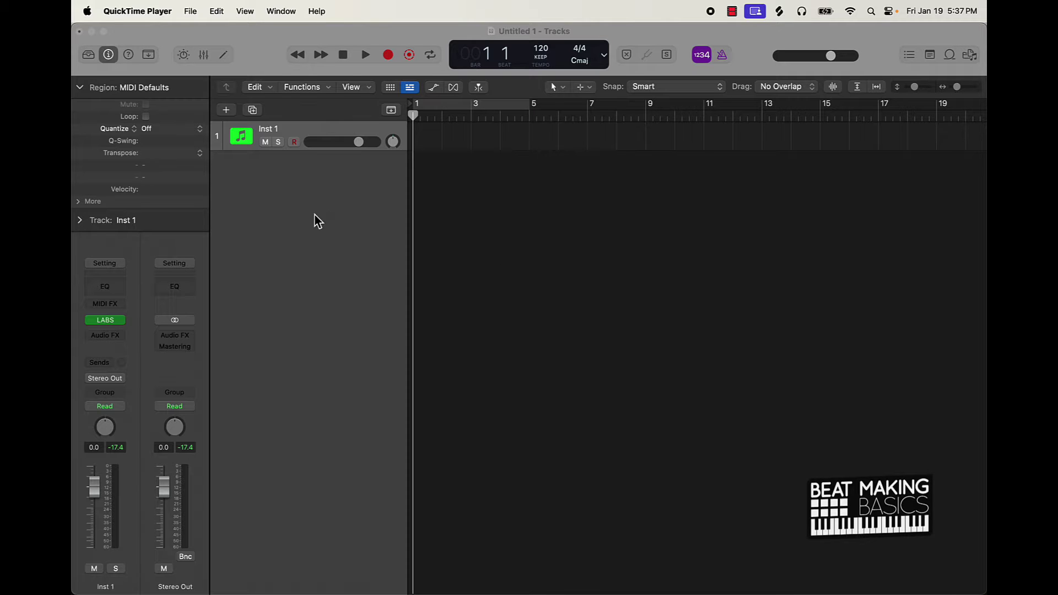
Add a MIDI software-instrument track with the Default Patch, Classic Electric Piano.
click(231, 117)
key(cmd+k)
click(227, 111)
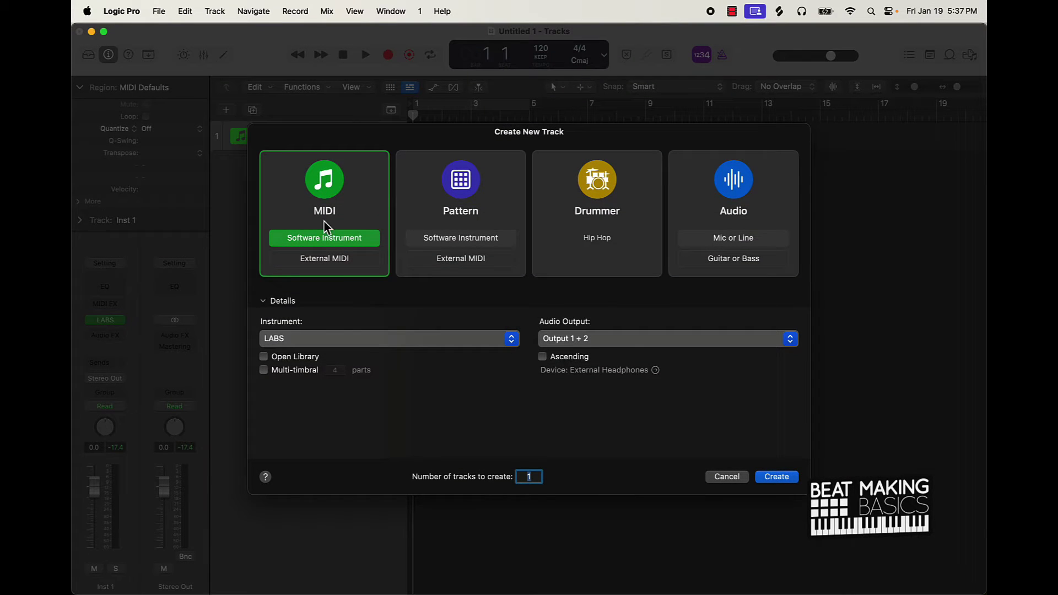
click(364, 338)
click(334, 196)
click(776, 477)
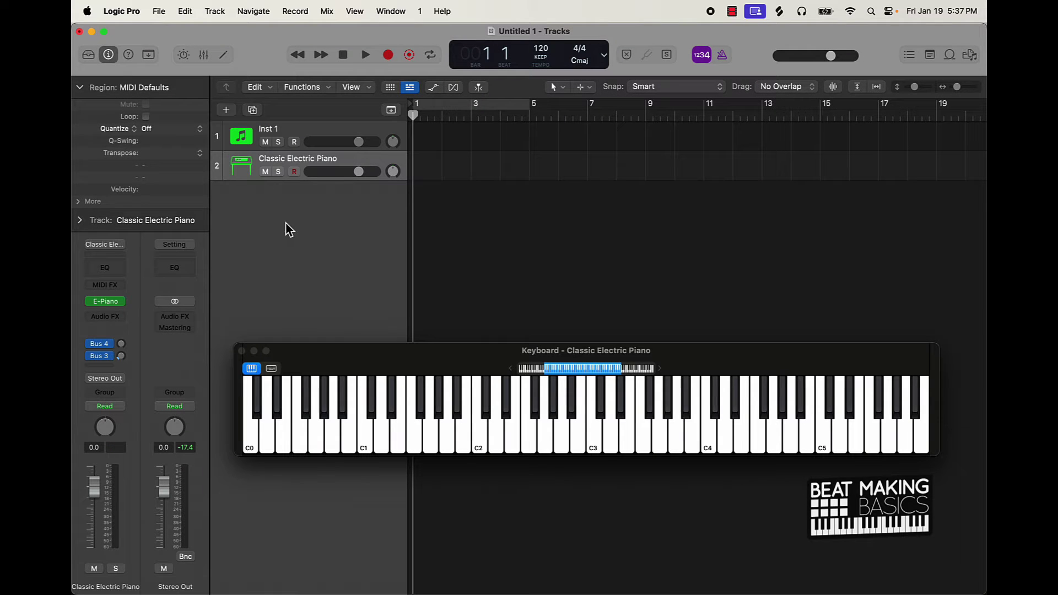
Load the Boesendorfer Grand Piano patch from the Piano library onto track 2.
click(88, 56)
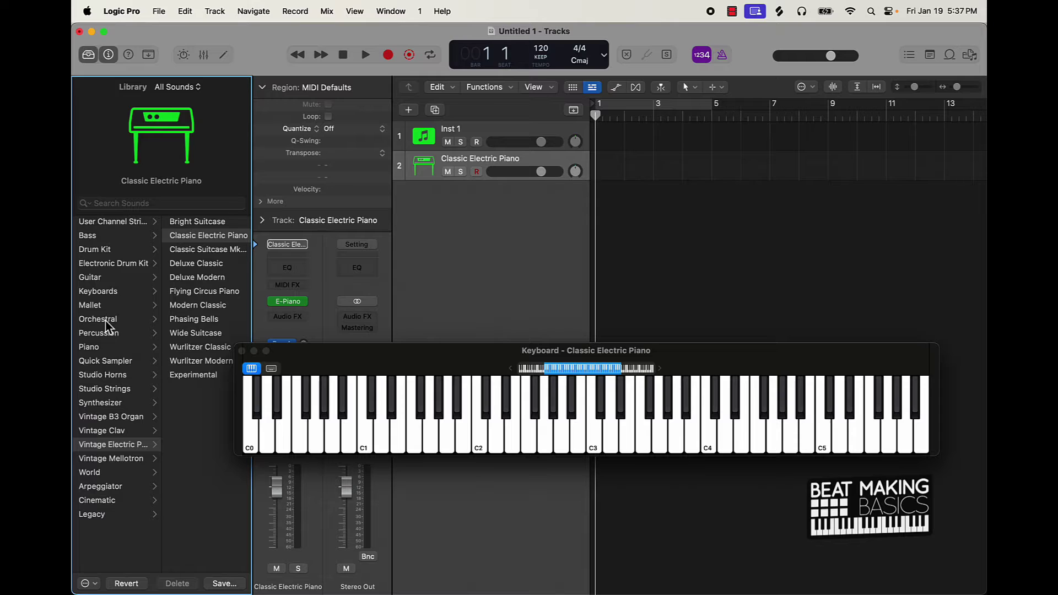
click(90, 348)
click(208, 226)
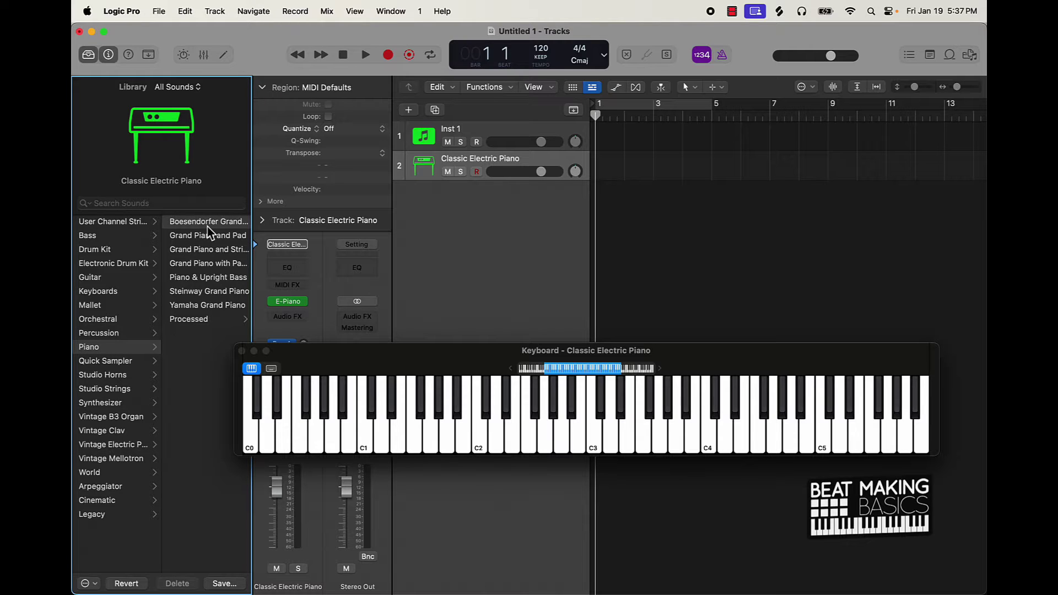
Audition the grand piano with a C maj7 chord, then C4, D4 and E4.
key(a)
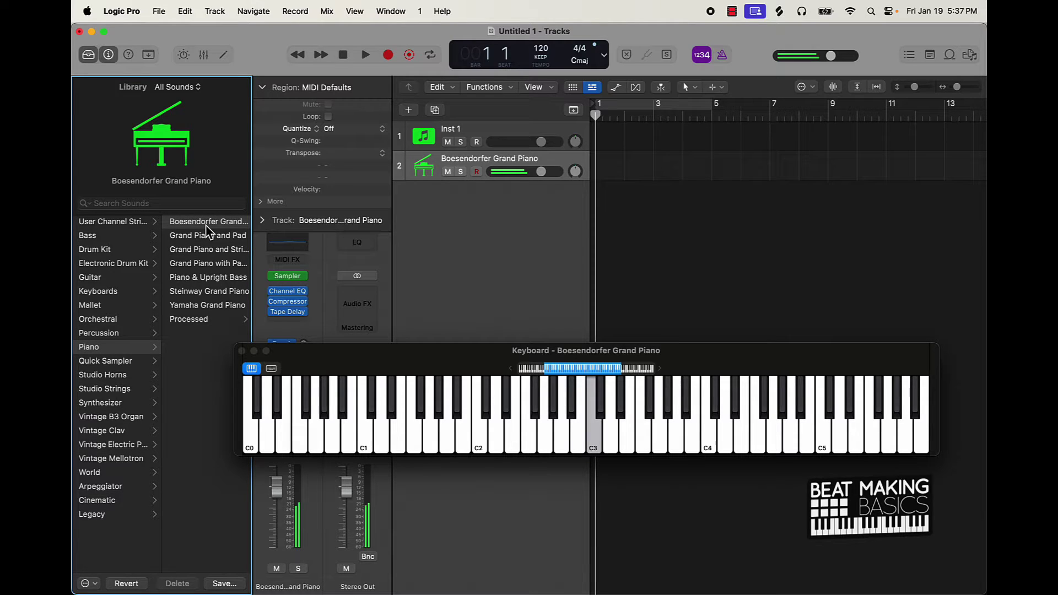
key(g)
key(j)
key(k)
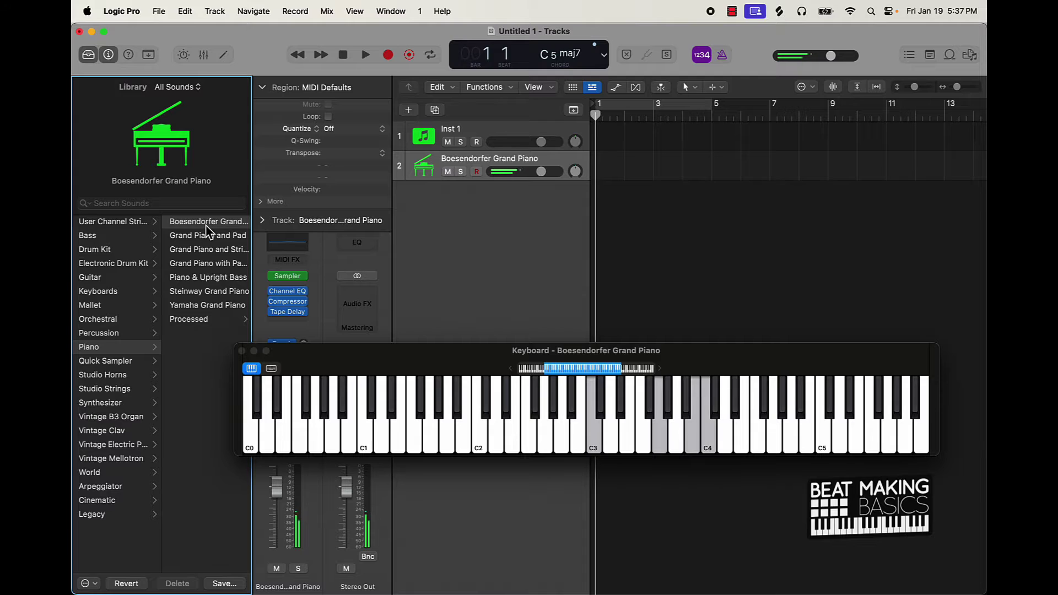
key(l)
key(semicolon)
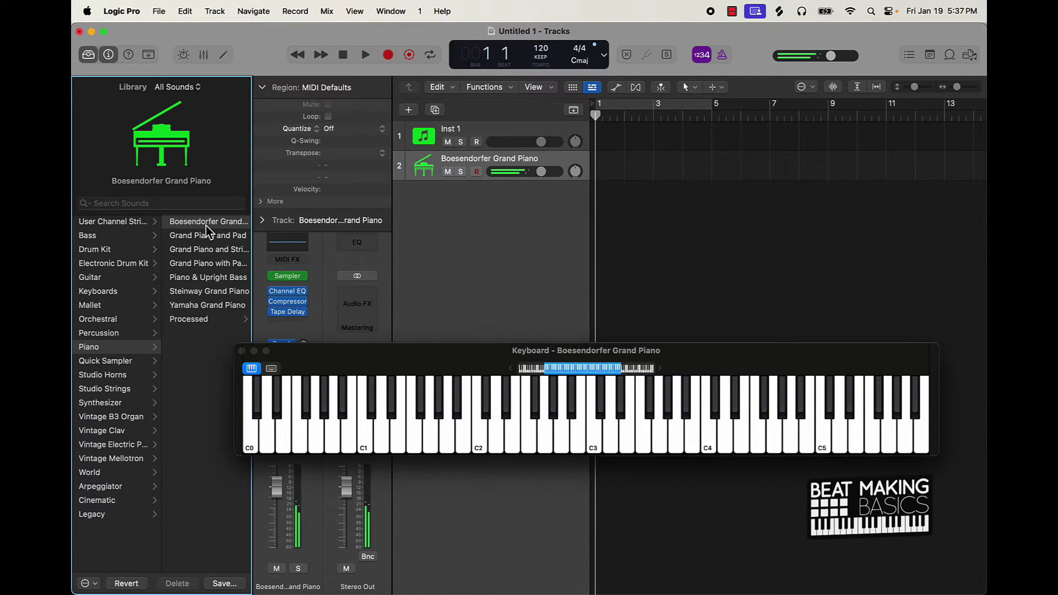
mouse_move(228, 180)
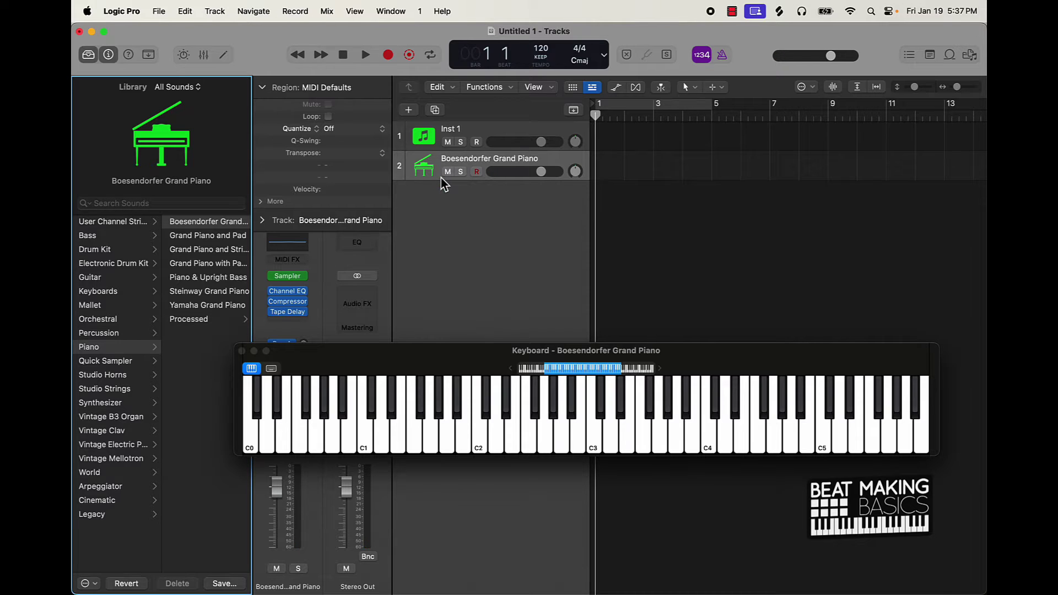
Mute the grand piano, then raise Inst 1's LABS Tape Piano second slider and large dial to about 21%.
click(447, 172)
click(424, 138)
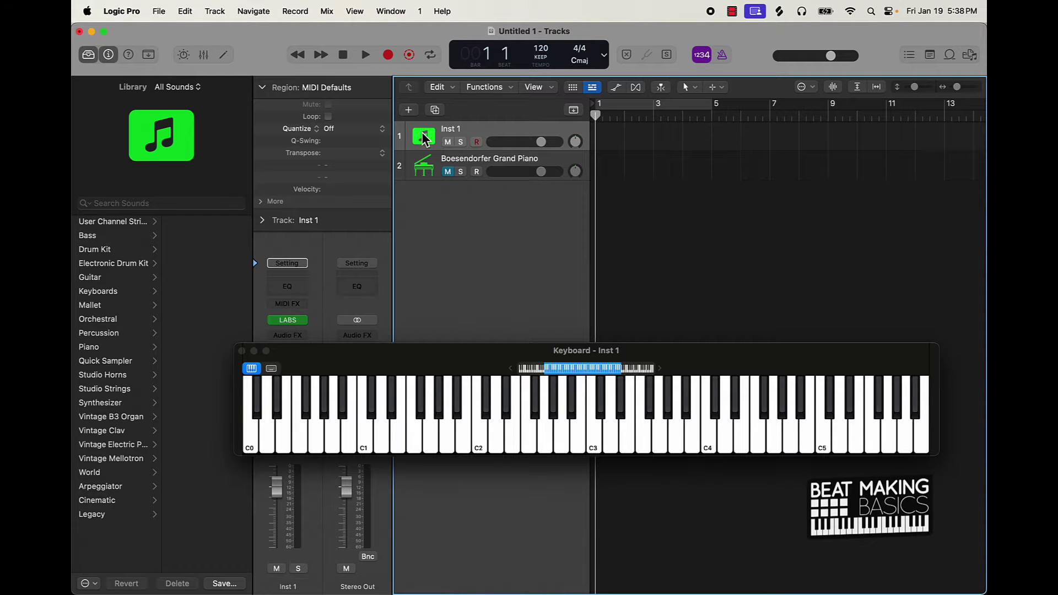
click(288, 320)
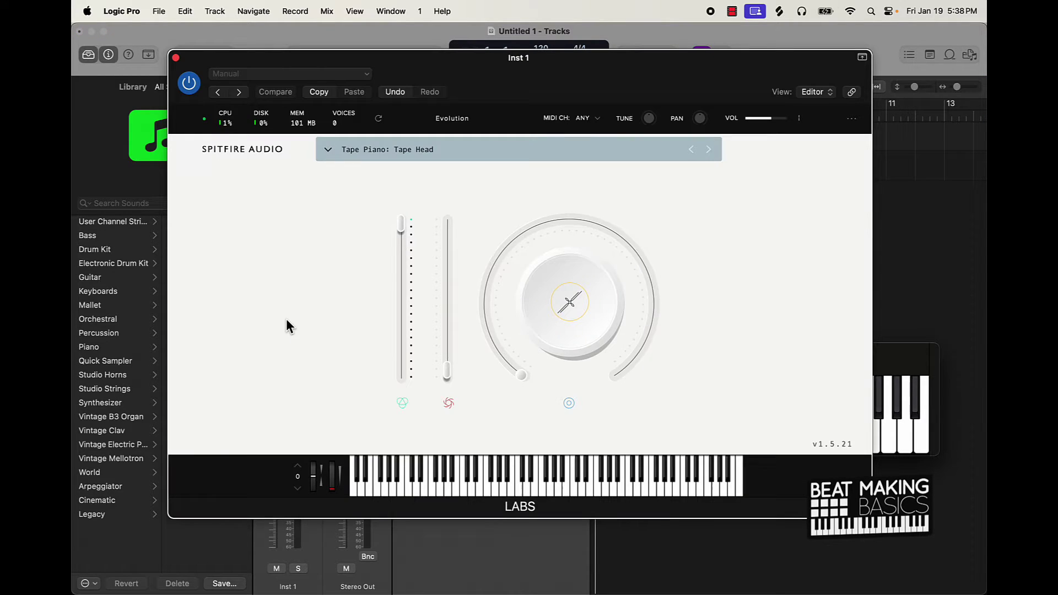
drag(449, 366, 448, 297)
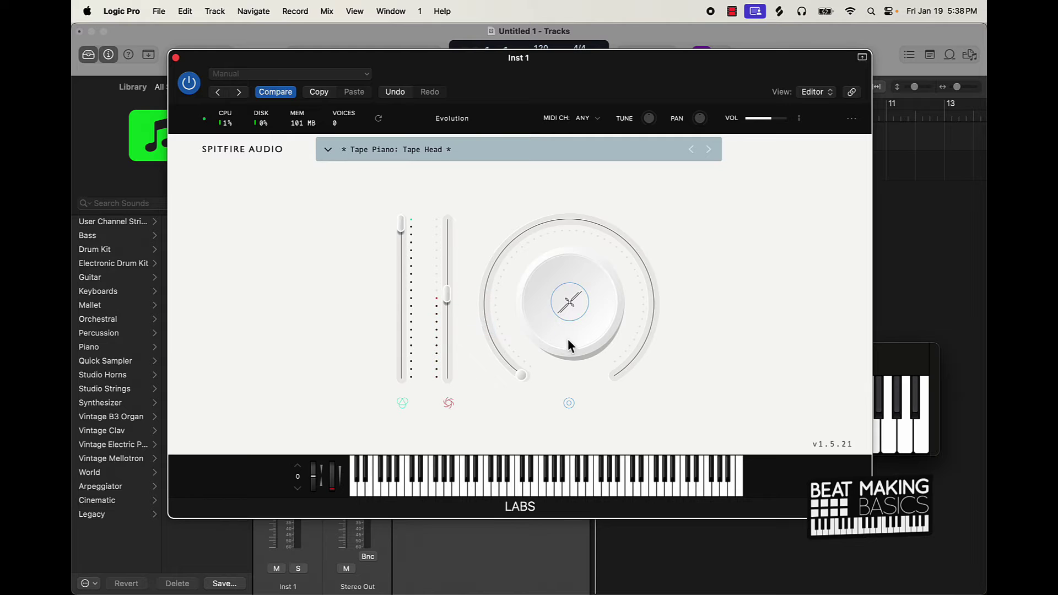
drag(522, 376, 484, 293)
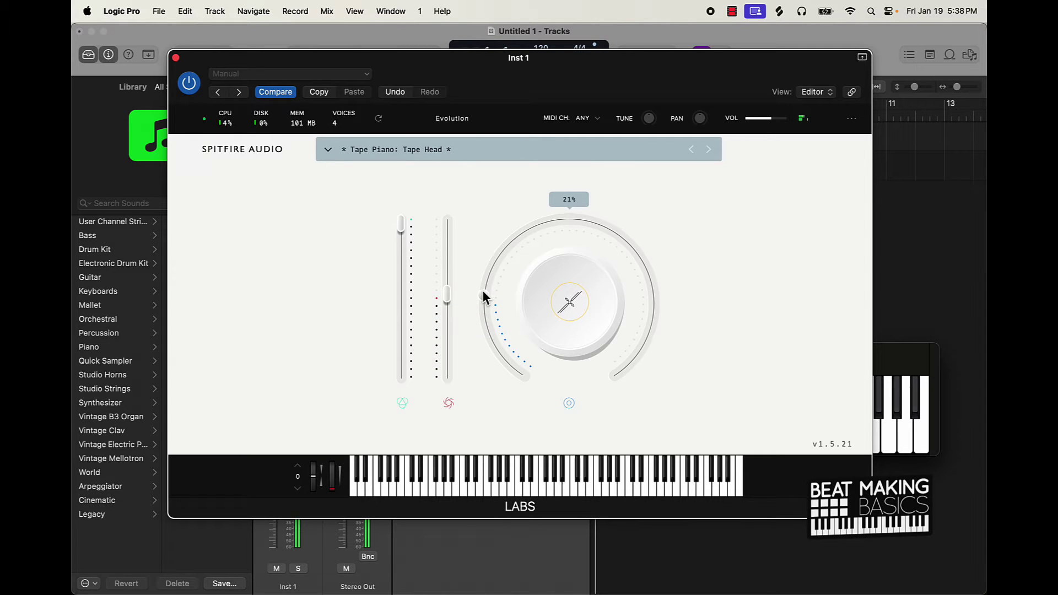
click(175, 58)
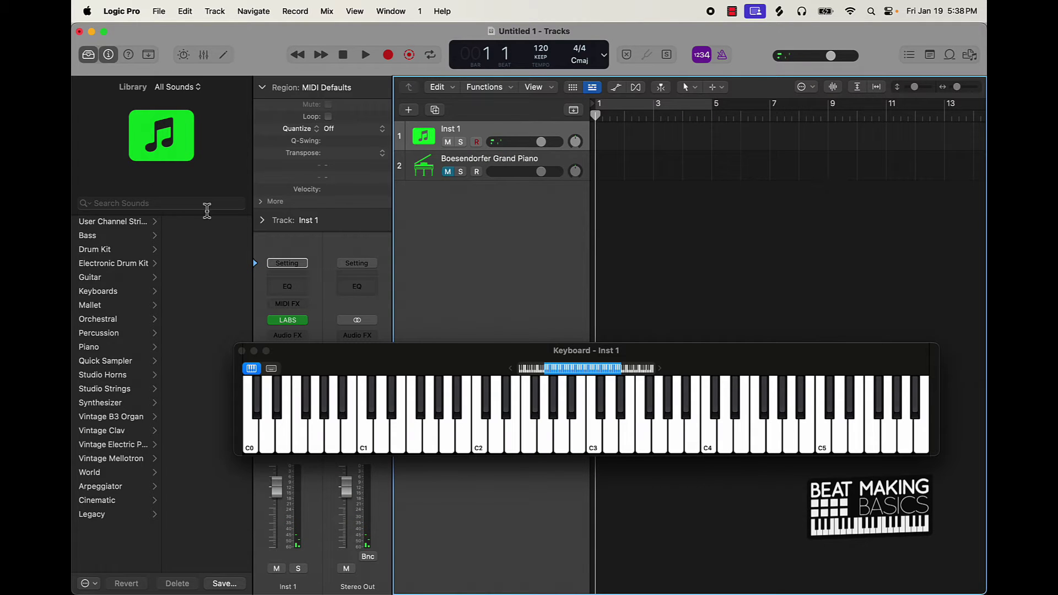
Hide the Inspector and Library panels and move the on-screen keyboard up and left.
click(107, 55)
click(88, 54)
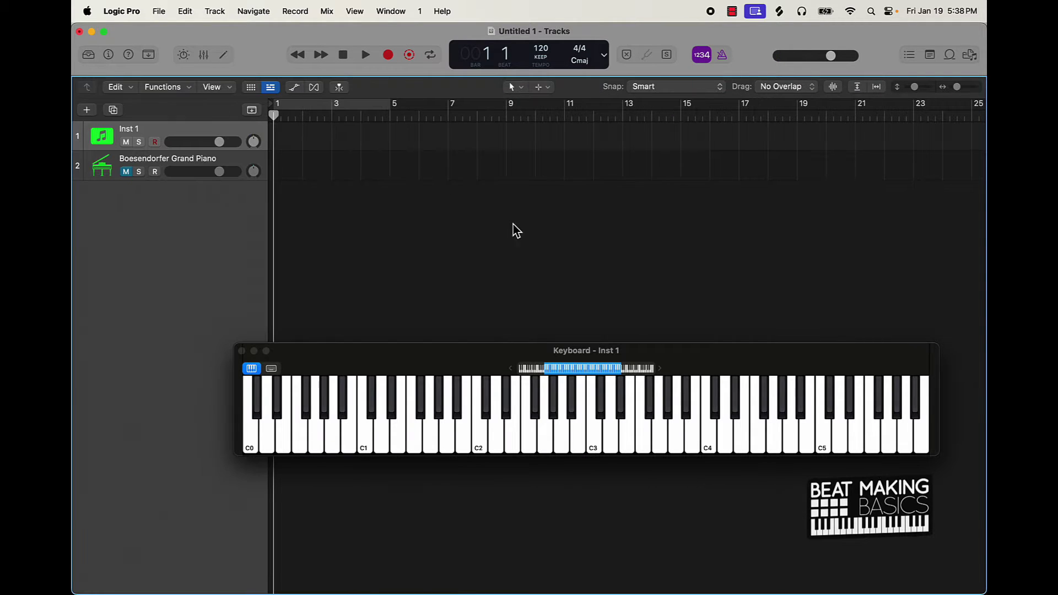
drag(535, 356, 449, 302)
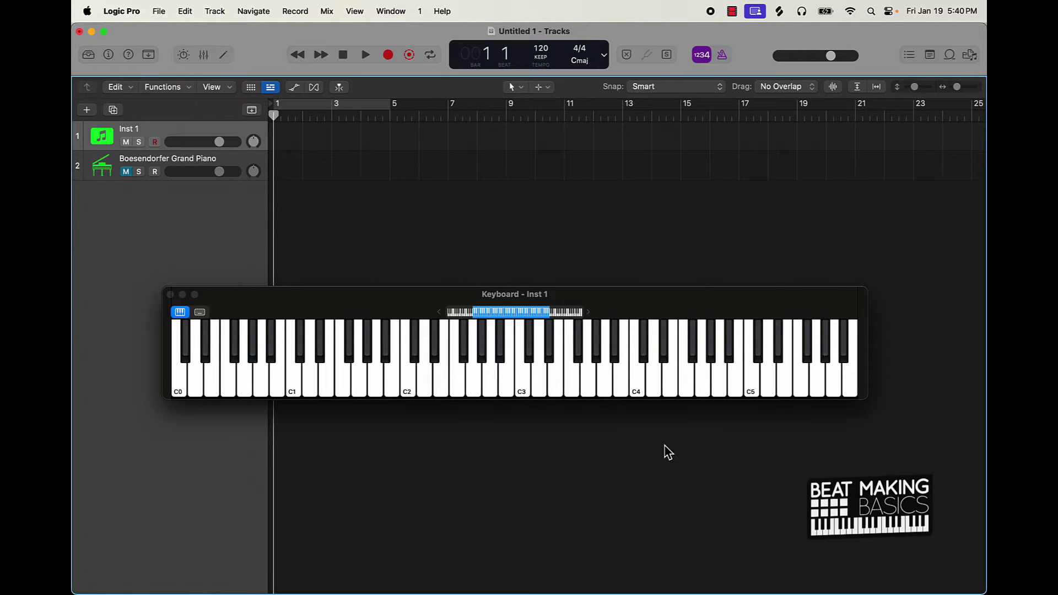
Try out A3, B3, C4 and D4 on the tape piano.
key(h)
Play a melody from A3 up to G4 and back, then cycle bars 1–5.
key(h)
key(j)
key(k)
key(l)
key(h)
key(j)
key(l)
key(semicolon)
key(apostrophe)
key(apostrophe)
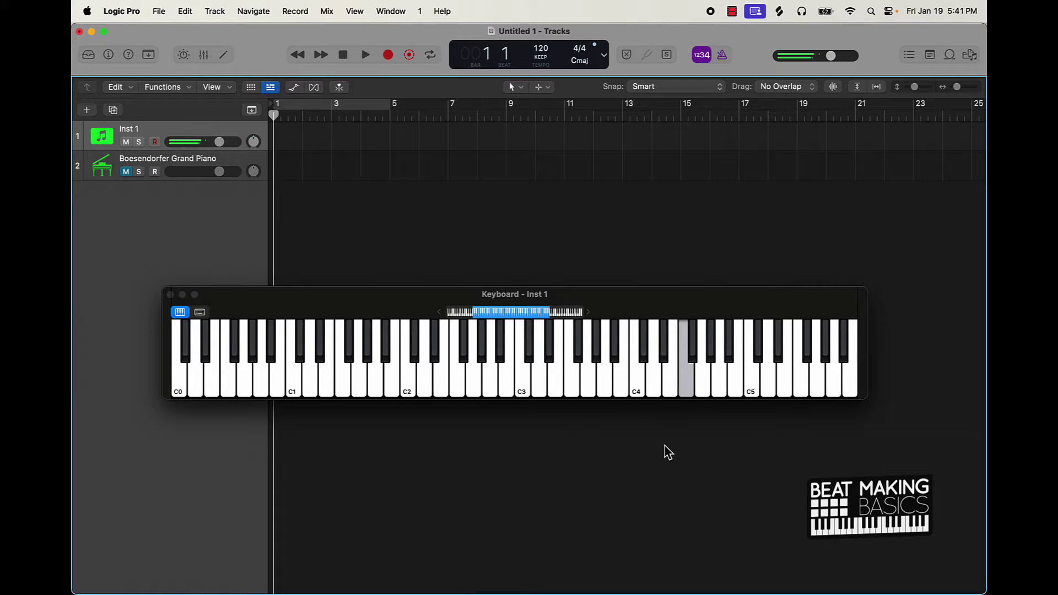
key(semicolon)
key(l)
key(k)
key(h)
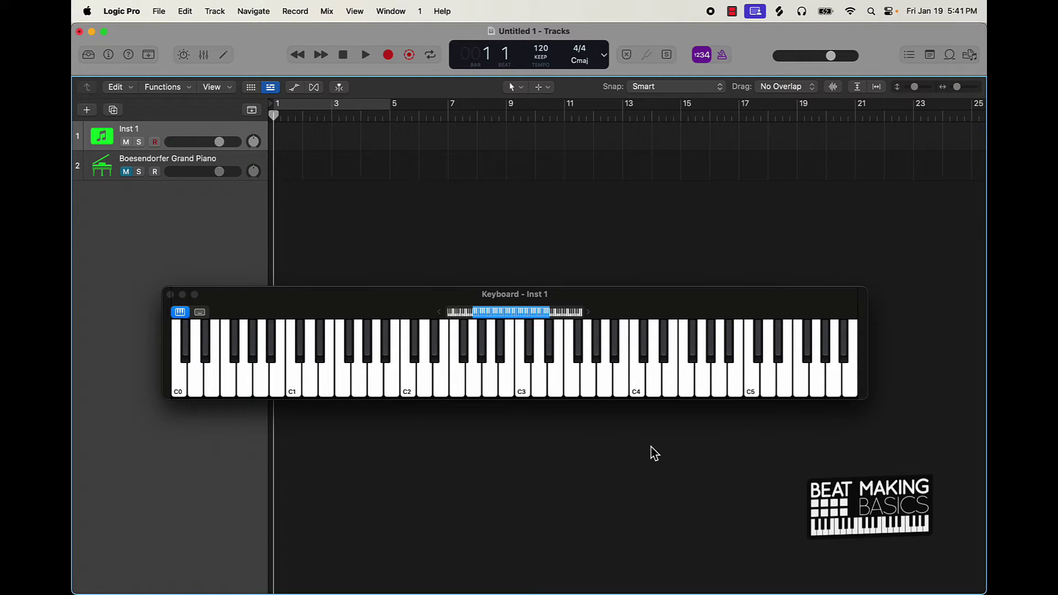
click(322, 105)
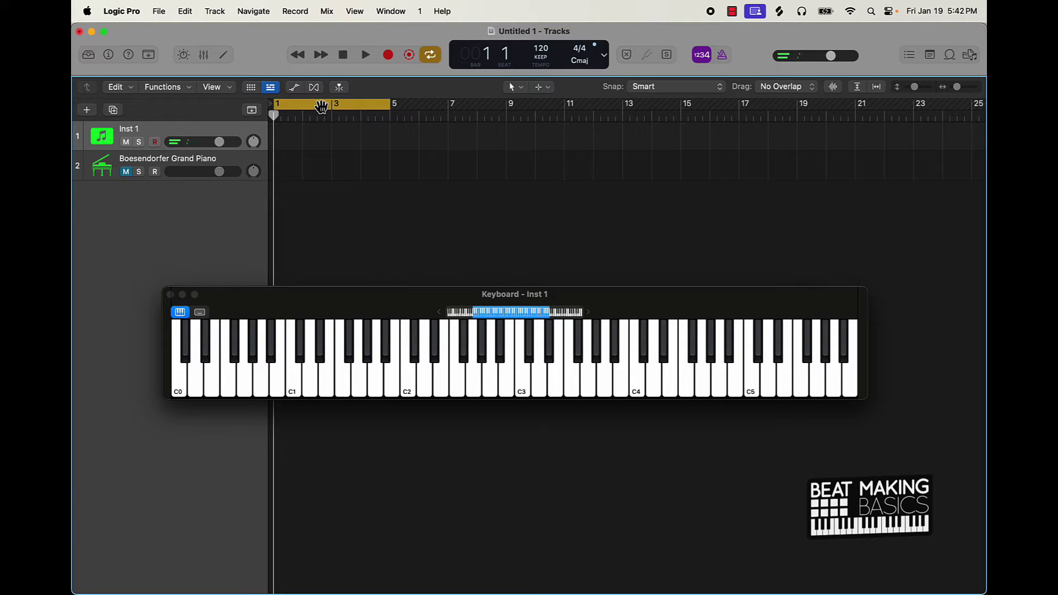
Record the melody on Inst 1 over the bars 1–5 cycle.
key(r)
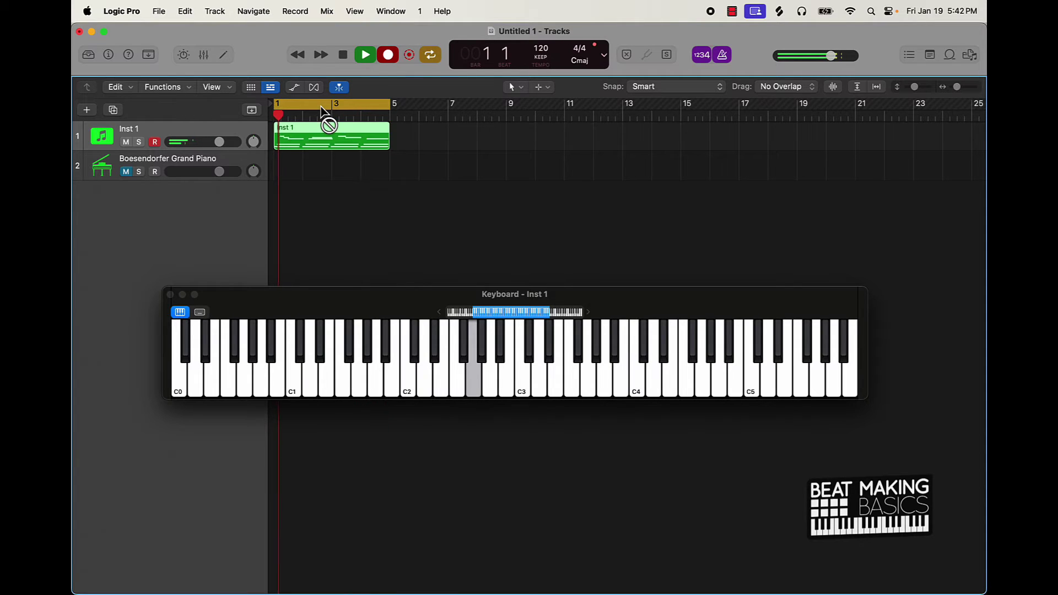
Stop recording, quantize Inst 1's notes to 1/16, and add software instrument track Inst 3.
key(space)
double_click(313, 147)
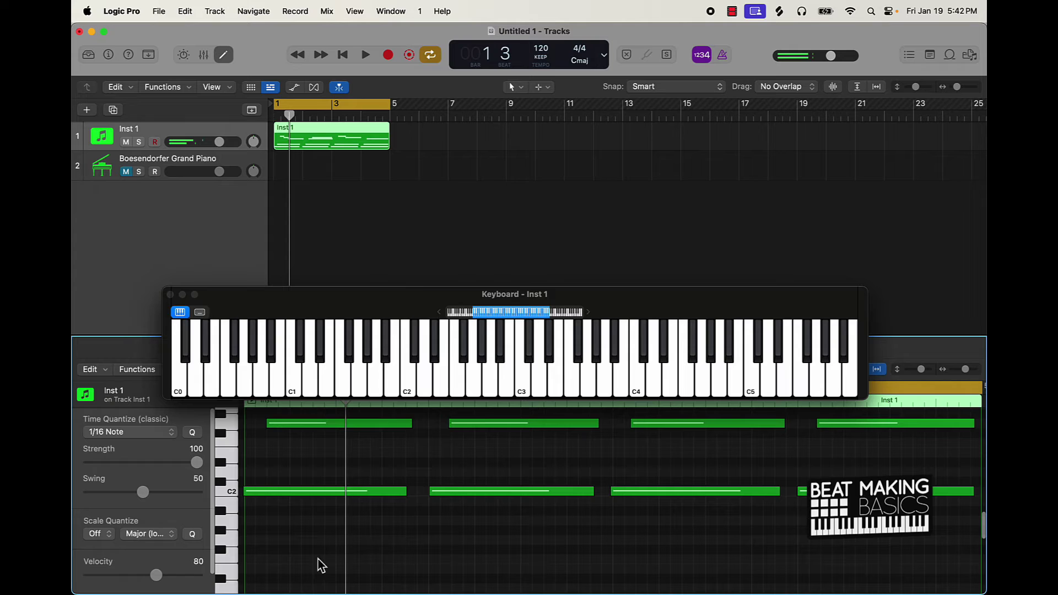
click(192, 432)
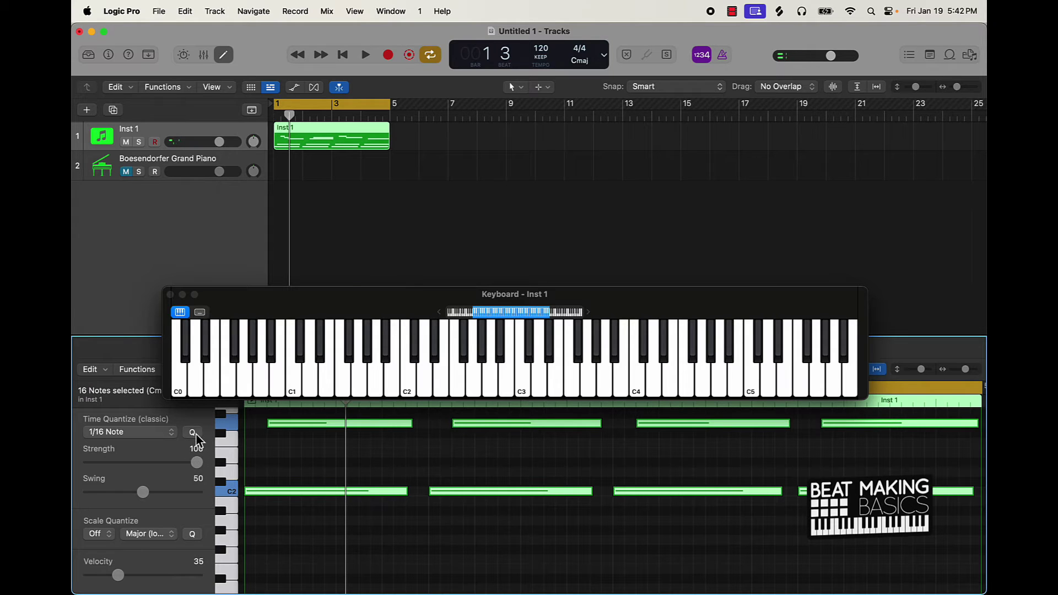
click(211, 142)
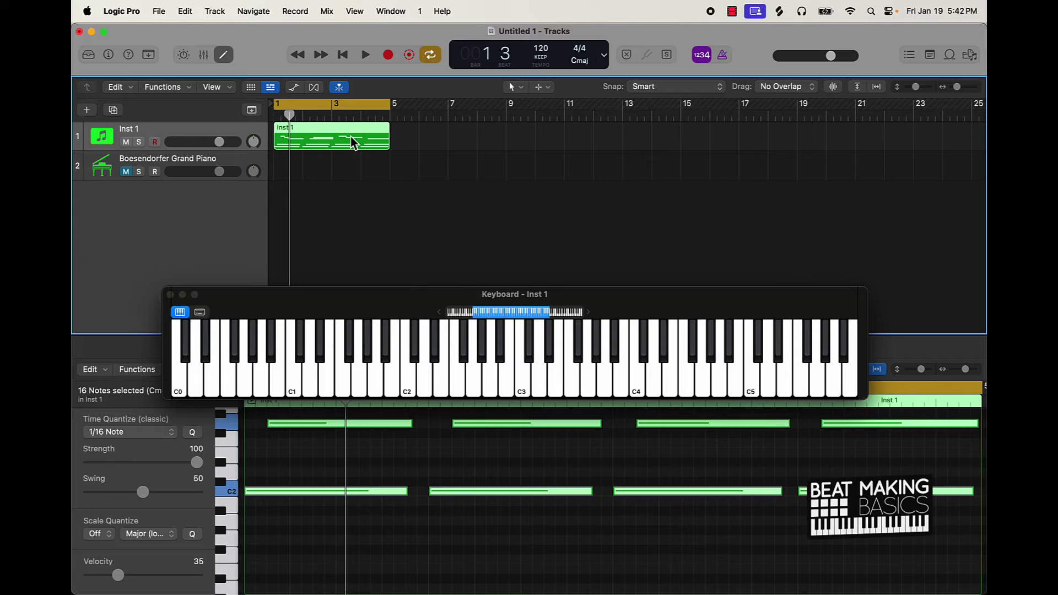
key(super+d)
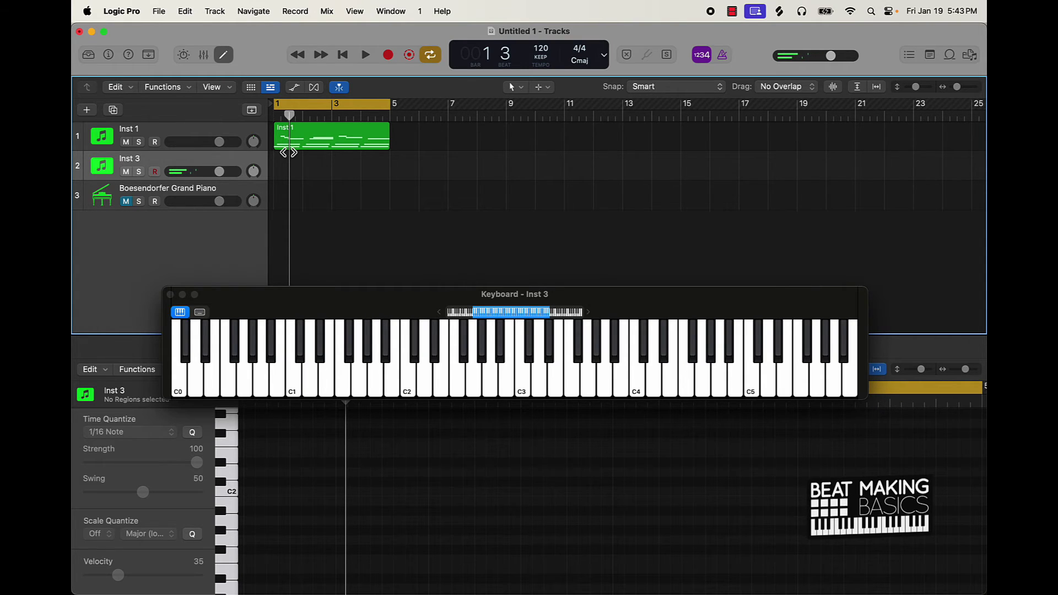
Play back the part, then record a four-note bass melody around C1 on Inst 3.
key(space)
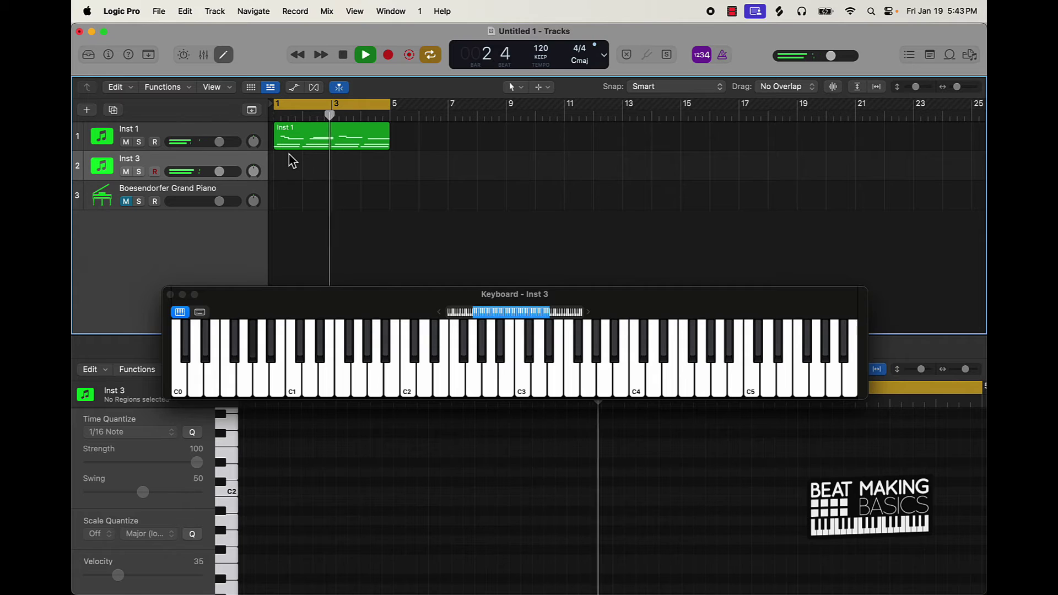
key(space)
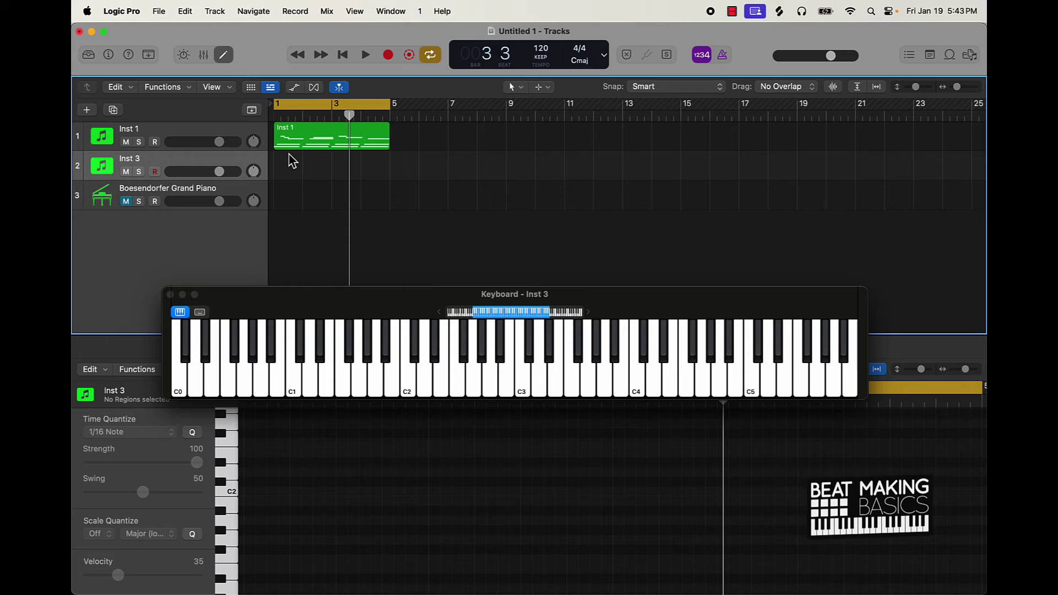
key(r)
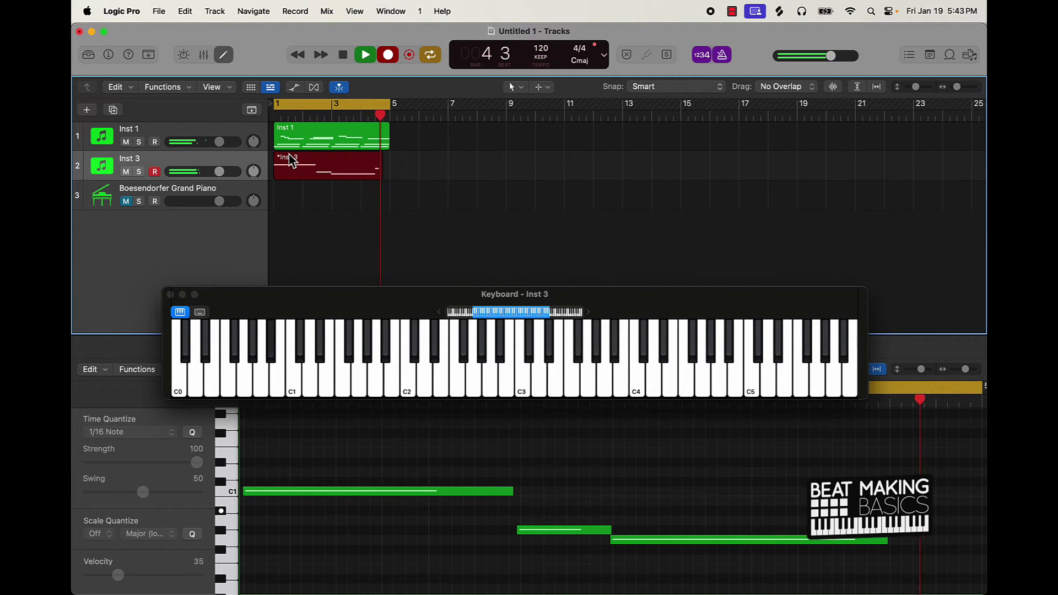
key(space)
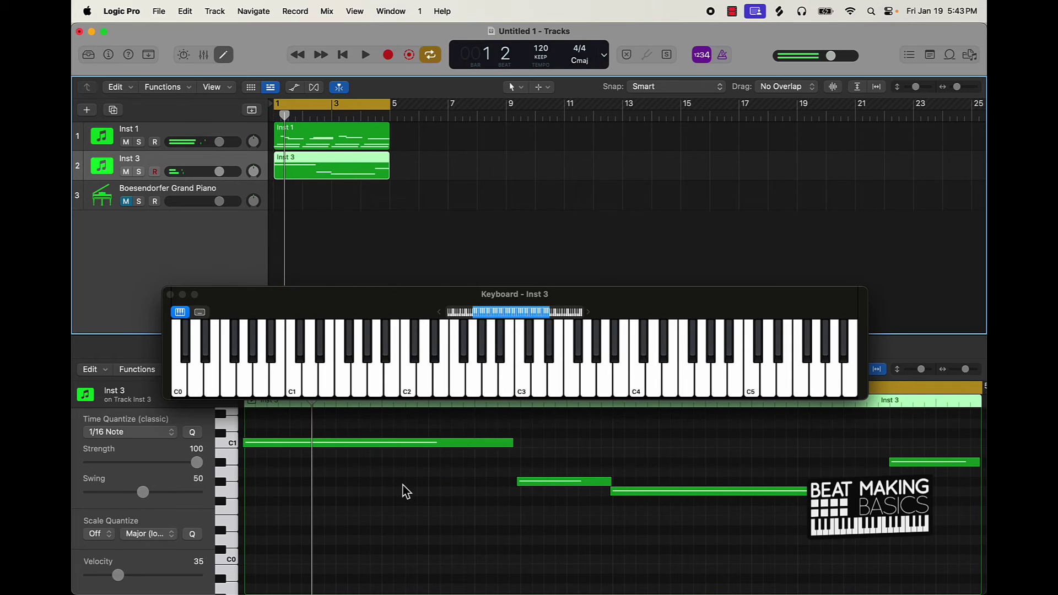
Select all four Inst 3 notes, quantize them to 1/16, and play both parts back.
key(super+a)
click(192, 432)
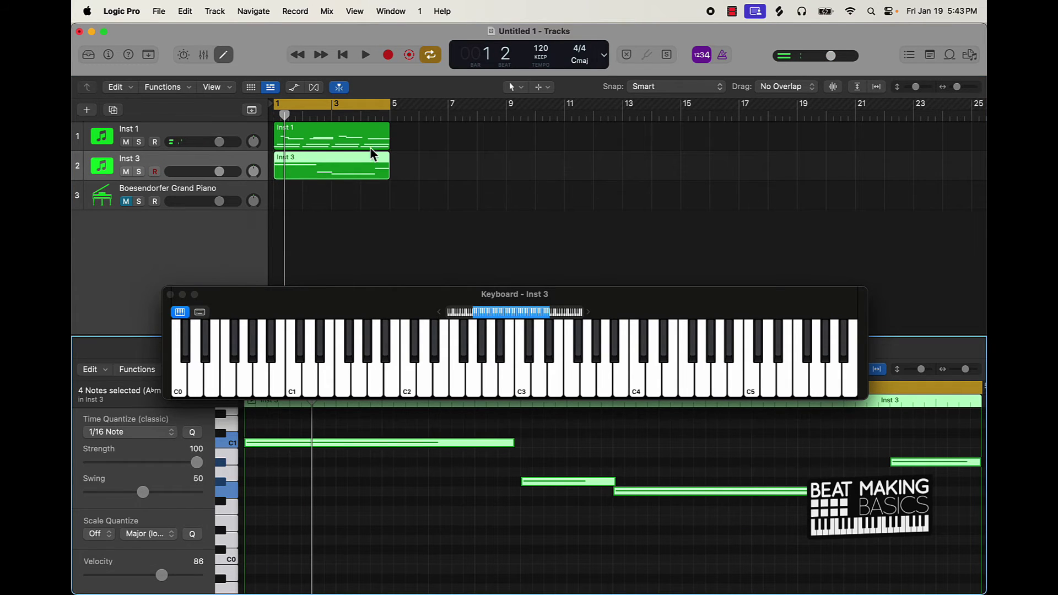
key(space)
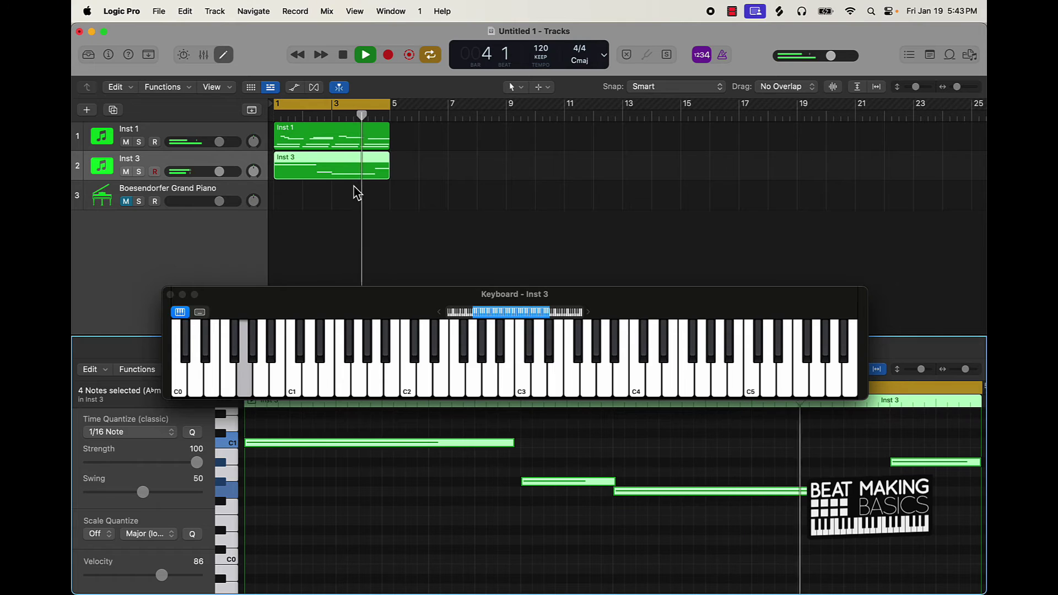
Show Inst 1's sixteen notes in the editor and stop playback.
click(347, 141)
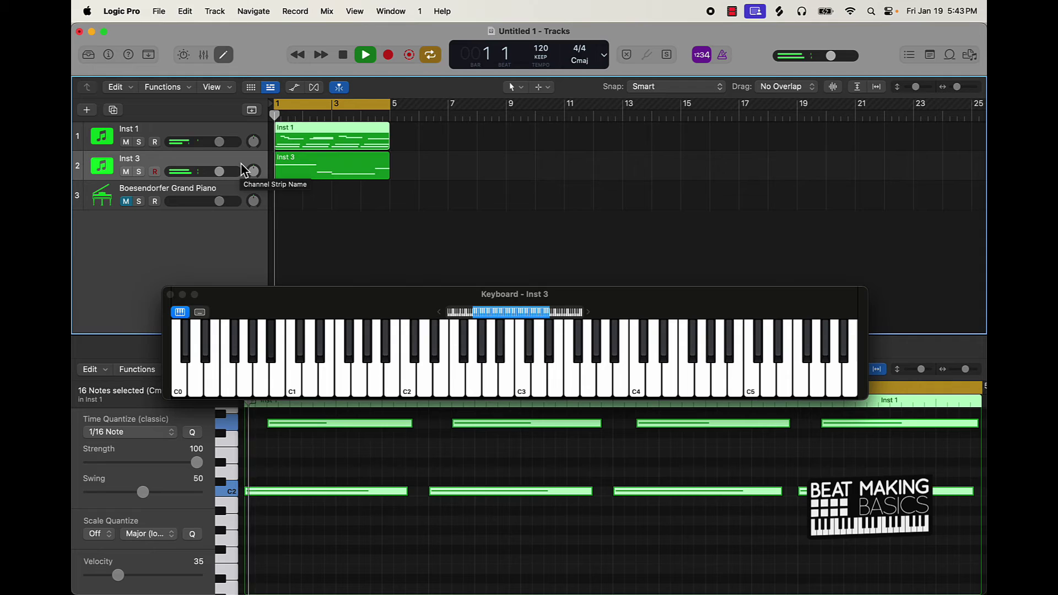
key(space)
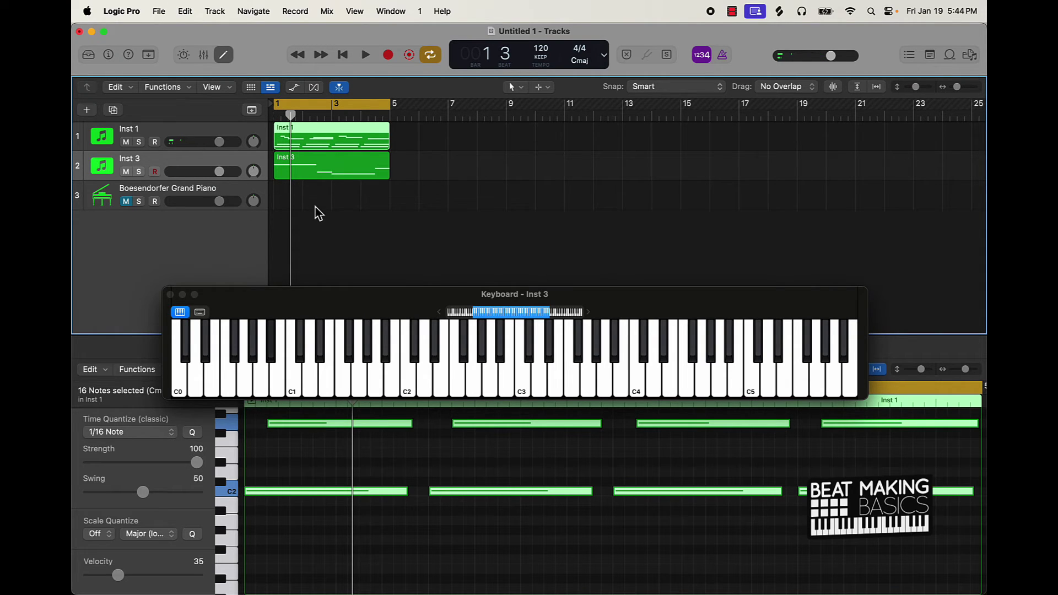
Drag the Inst 3 track header to the top, above Inst 1.
drag(228, 171, 233, 135)
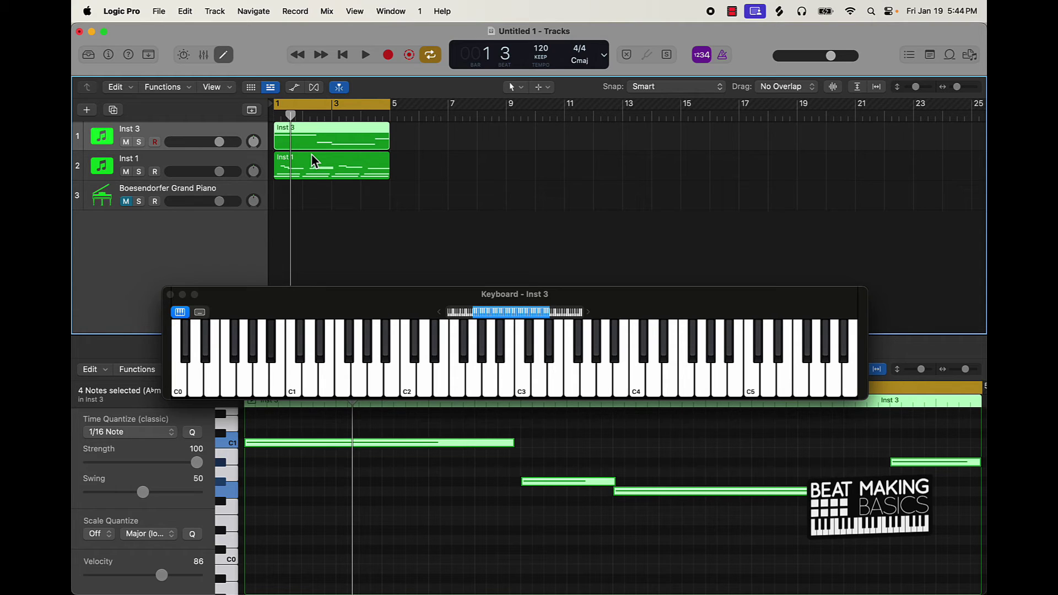
Audition Inst 3 soloed, then all tracks unsoloed, and add a new Inst 4 track below Inst 1.
click(139, 142)
key(space)
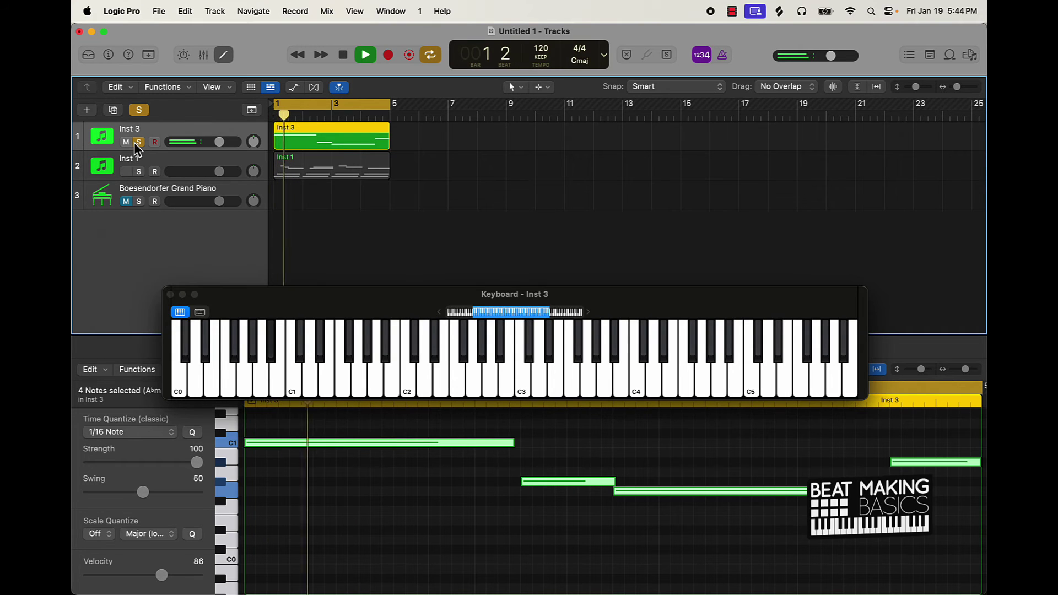
click(138, 142)
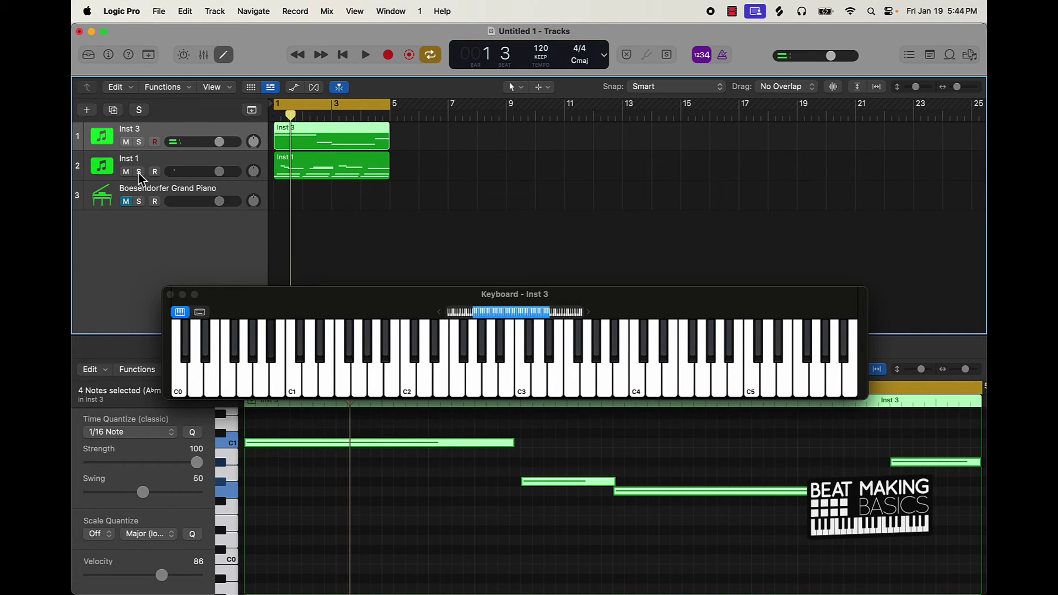
key(Return)
key(space)
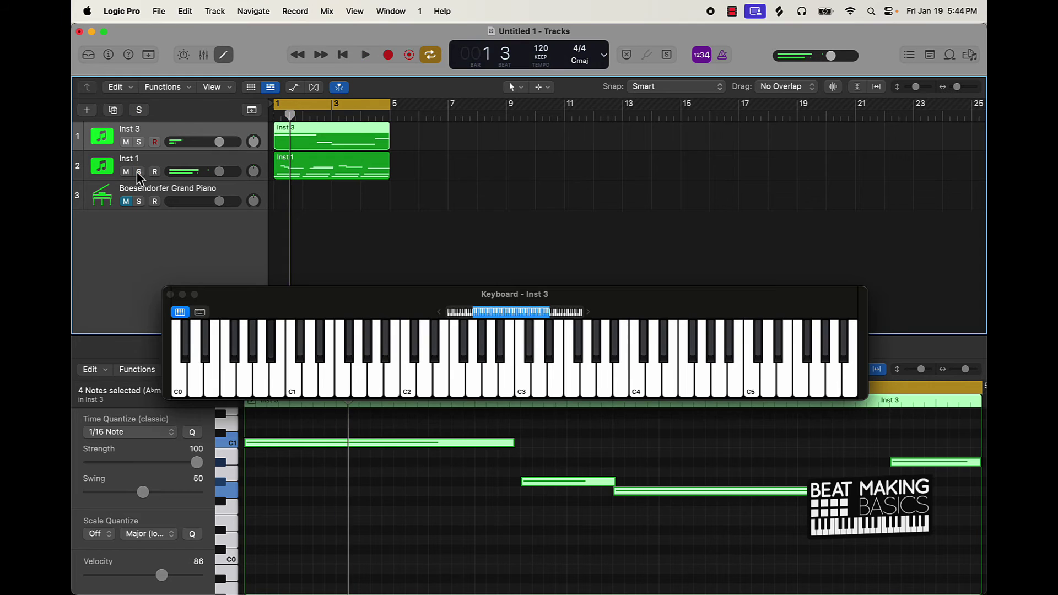
click(160, 166)
key(super+d)
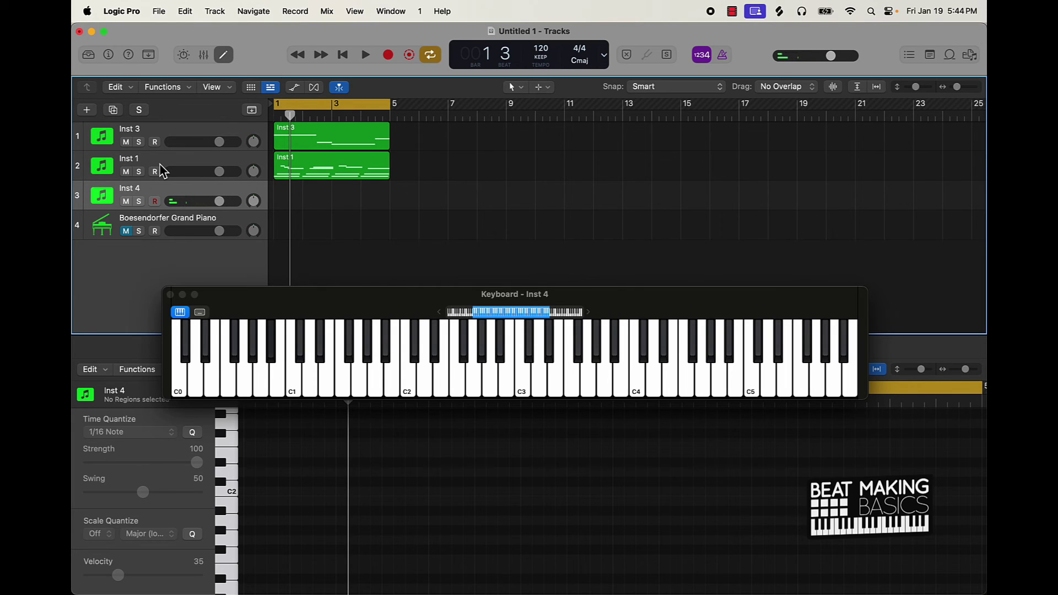
Record a higher melody around C5 onto Inst 4 across bars 1 to 5.
key(r)
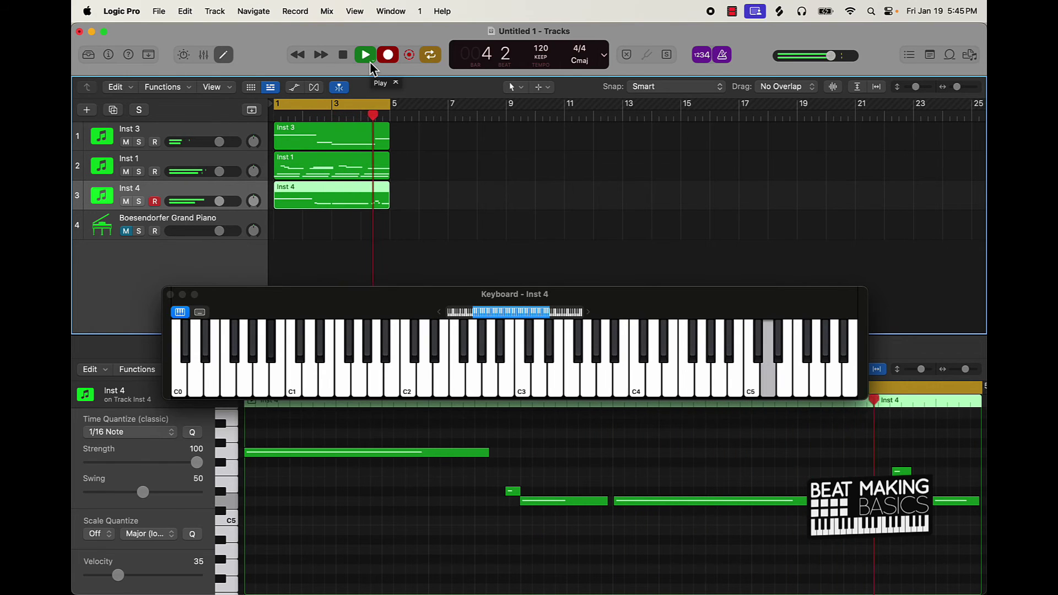
Stop recording and play back Inst 4, checking the three short notes near bar 4.
key(space)
scroll(881, 524, left, 3)
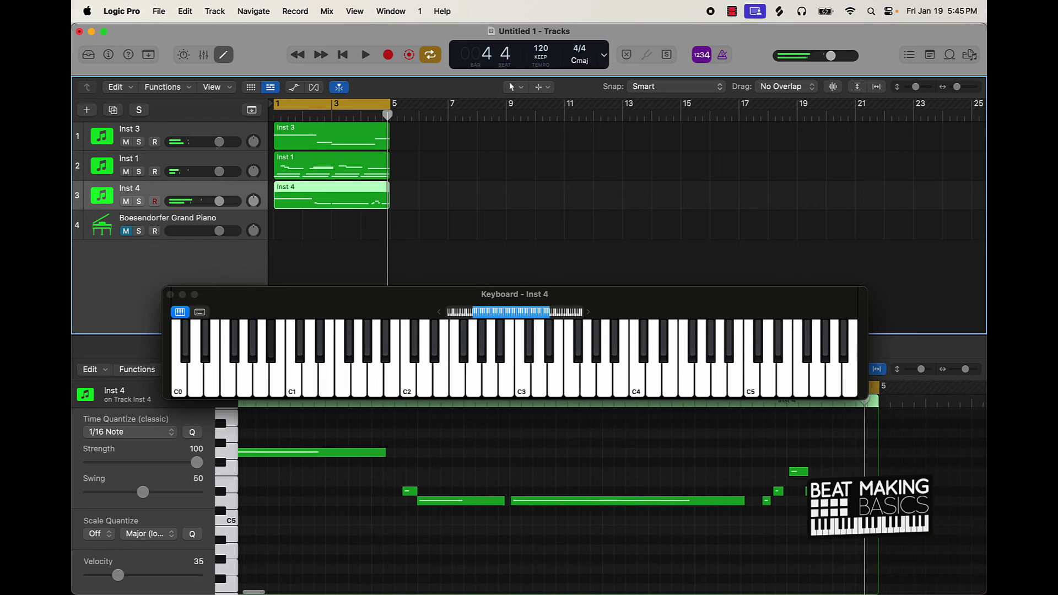
click(797, 454)
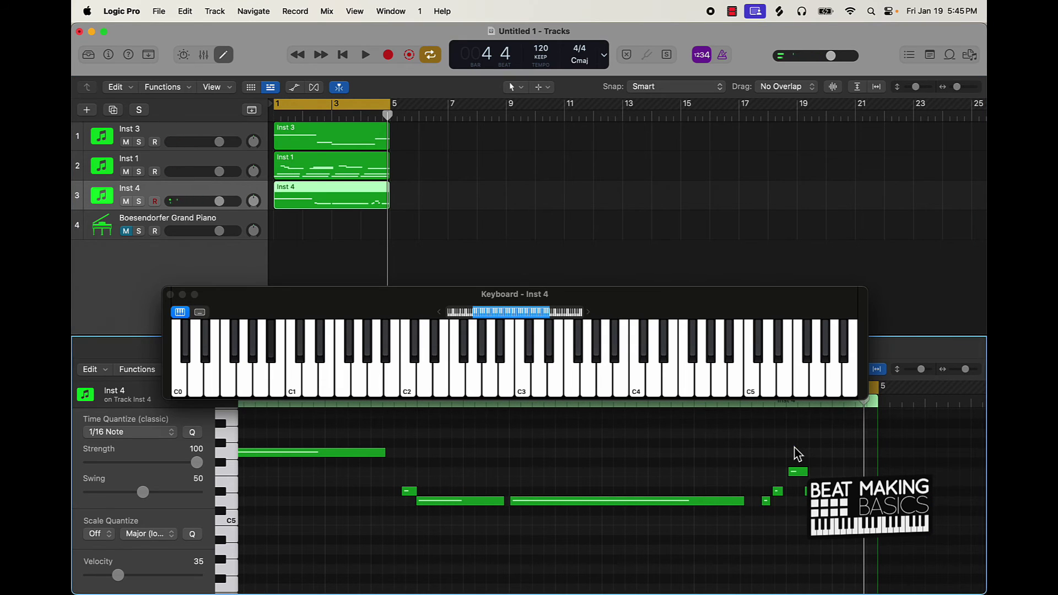
drag(810, 462, 835, 496)
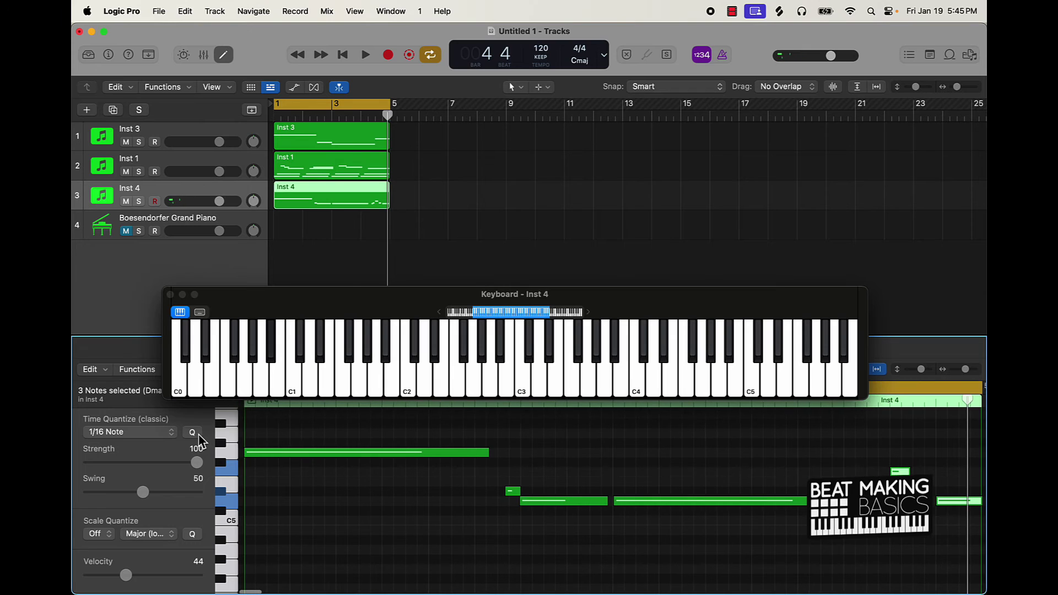
key(space)
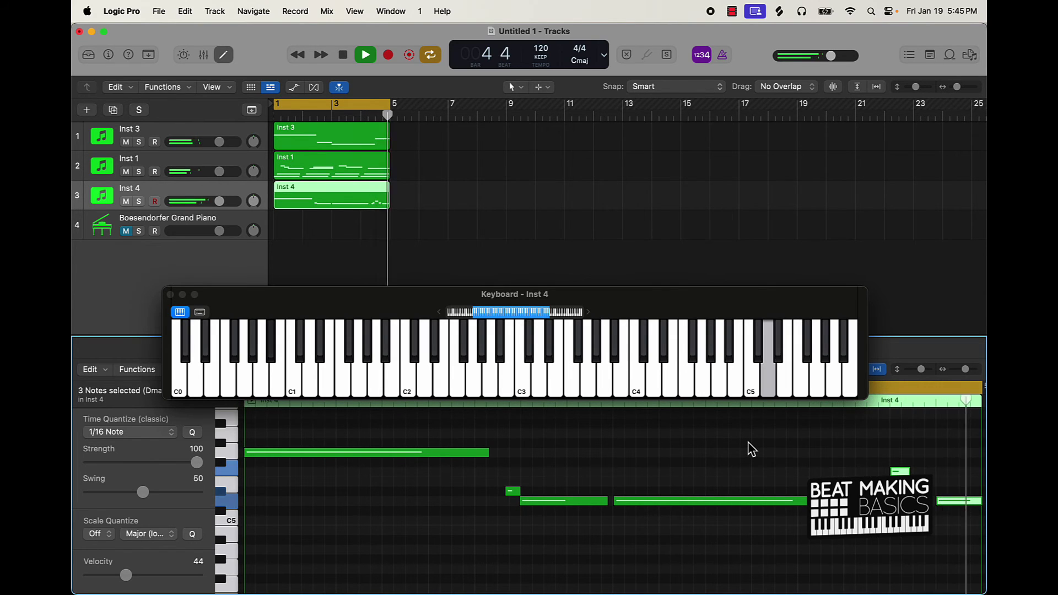
click(705, 462)
key(space)
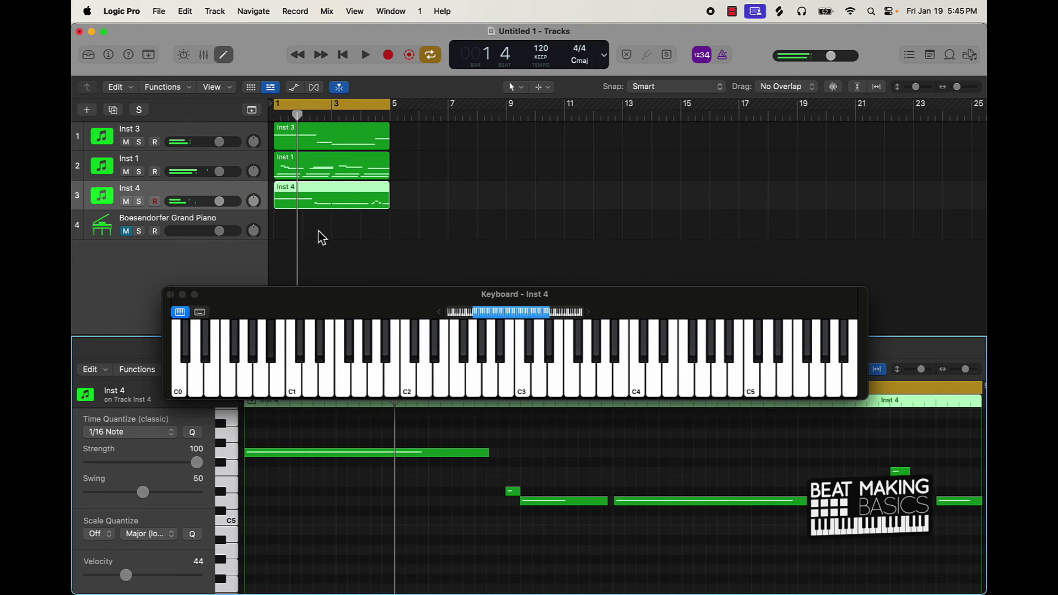
Close the on-screen keyboard and marquee-select the Inst 3, Inst 1 and Inst 4 regions.
click(170, 294)
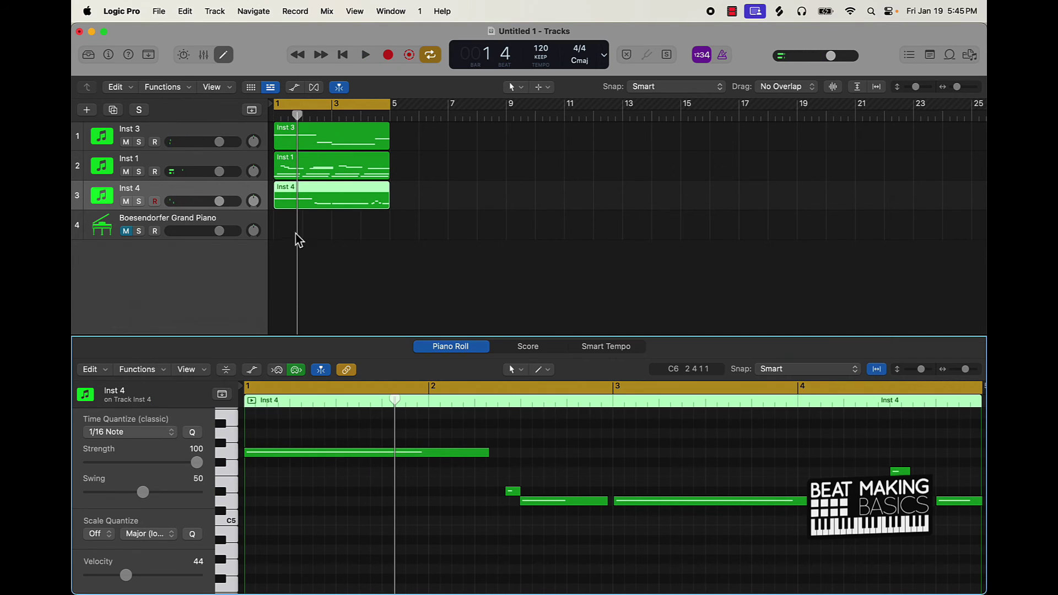
click(337, 229)
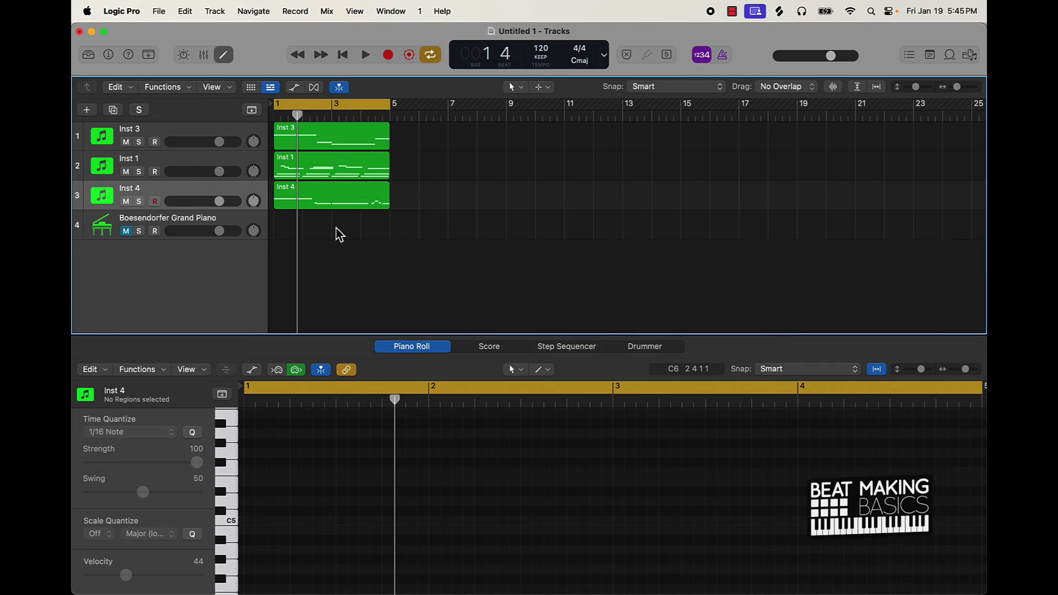
key(super+Right)
key(super+Right)
key(super+Left)
key(super+Left)
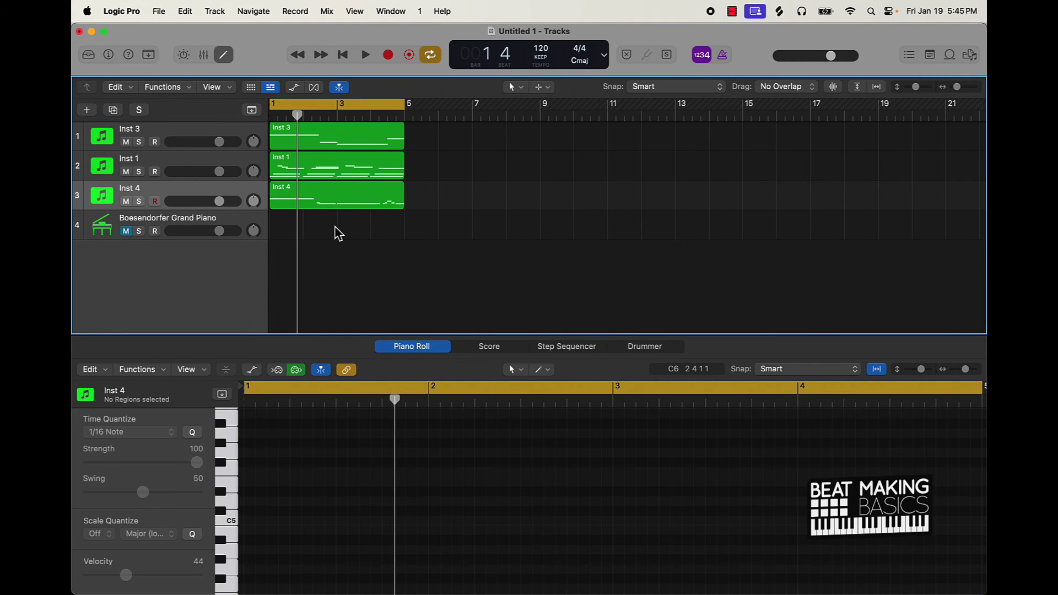
drag(342, 231, 376, 114)
Bounce the three selected regions in place to a new audio track.
right_click(358, 148)
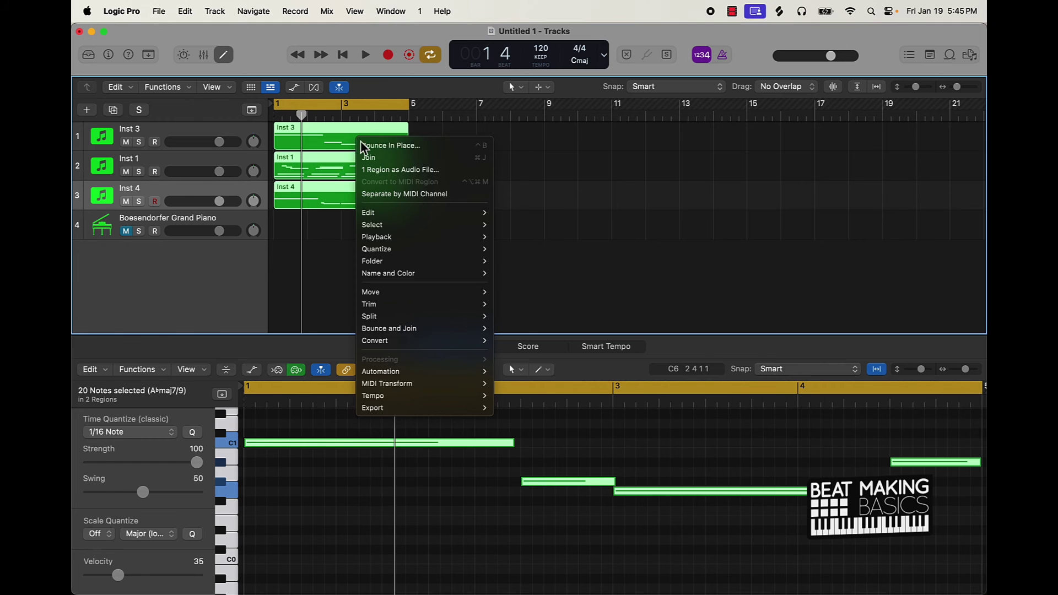
click(390, 145)
click(625, 423)
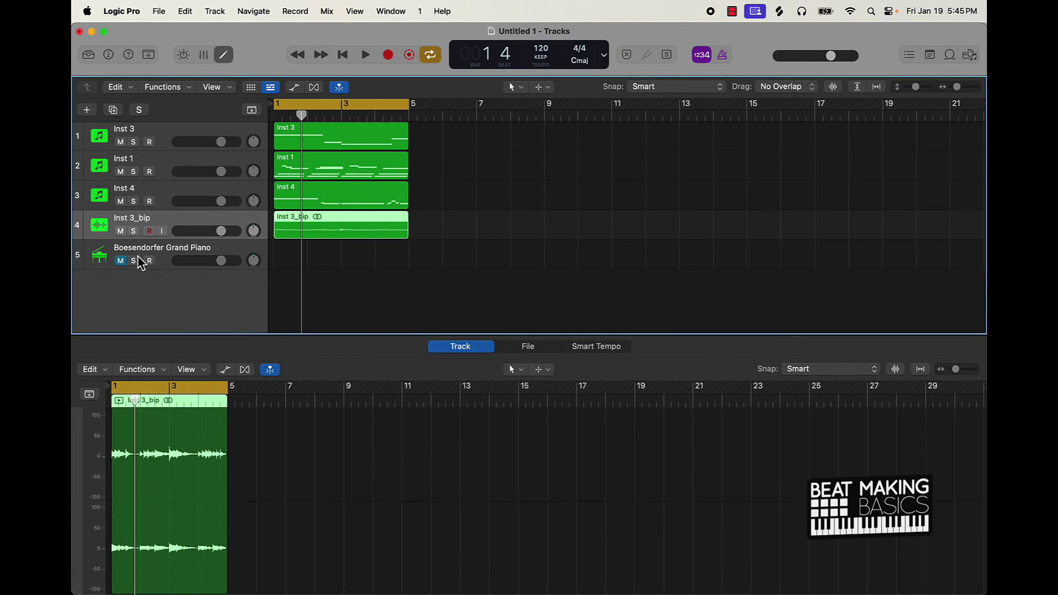
Mute Inst 4, Inst 1 and Inst 3, play back the bounce, and drag the region below the tracks.
drag(120, 202, 121, 126)
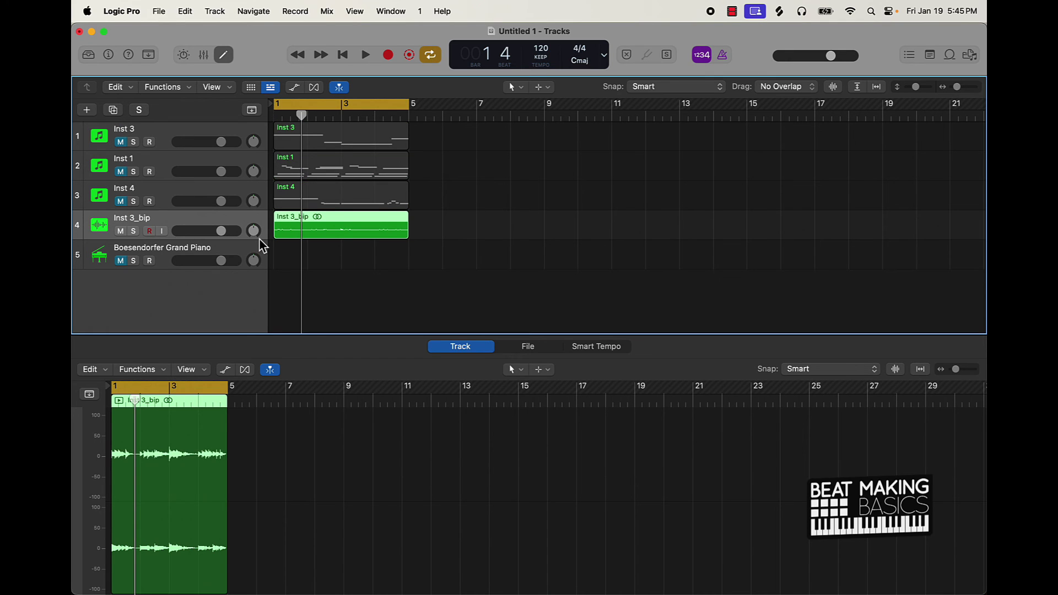
key(space)
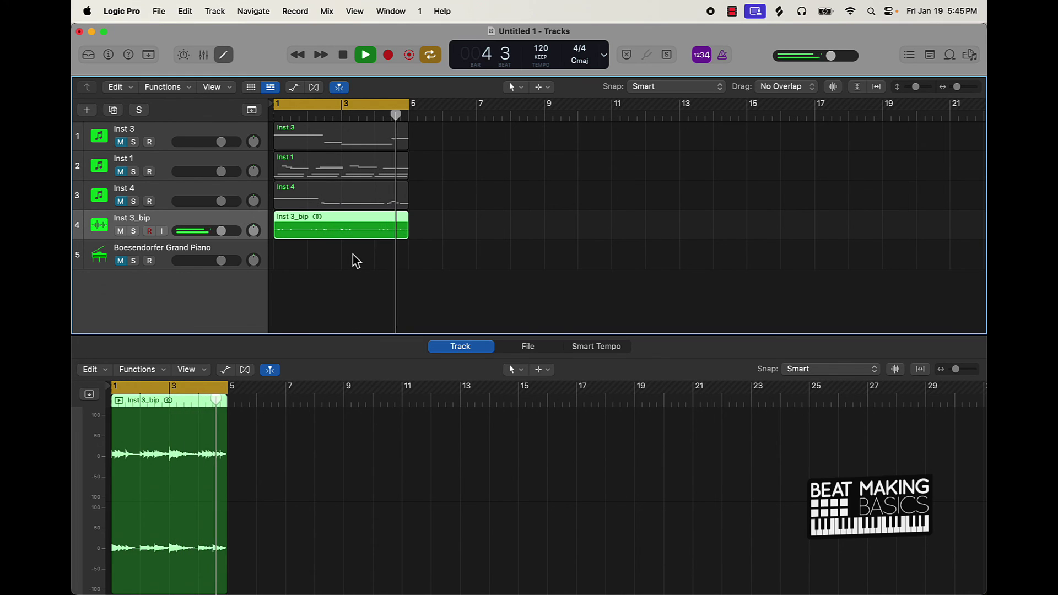
key(space)
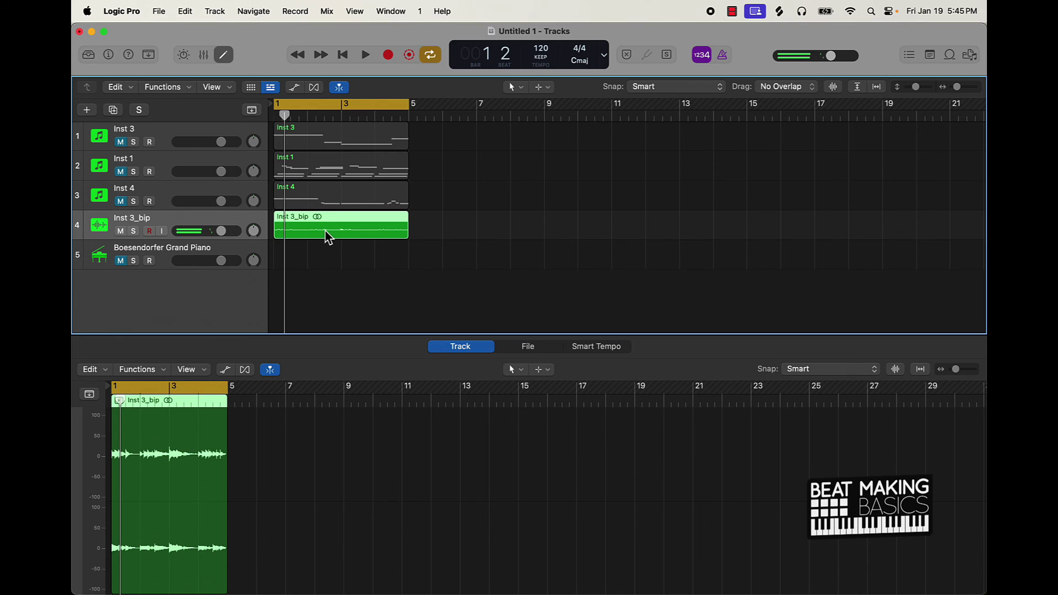
drag(328, 236, 248, 300)
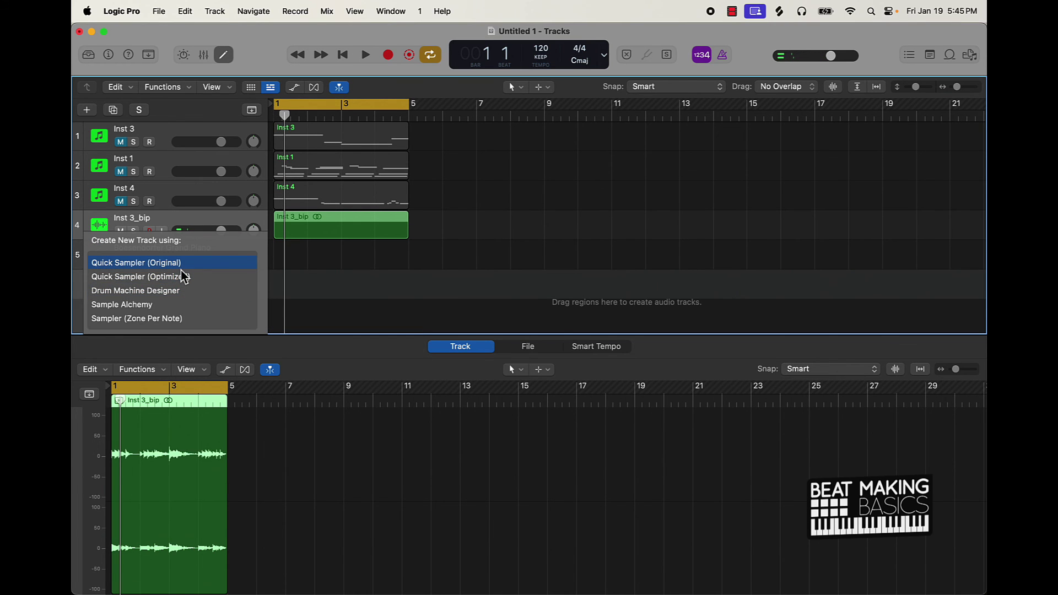
Drop the bounced audio onto Quick Sampler (Original), turn on Follow Tempo, and open Musical Typing.
drag(183, 276, 181, 273)
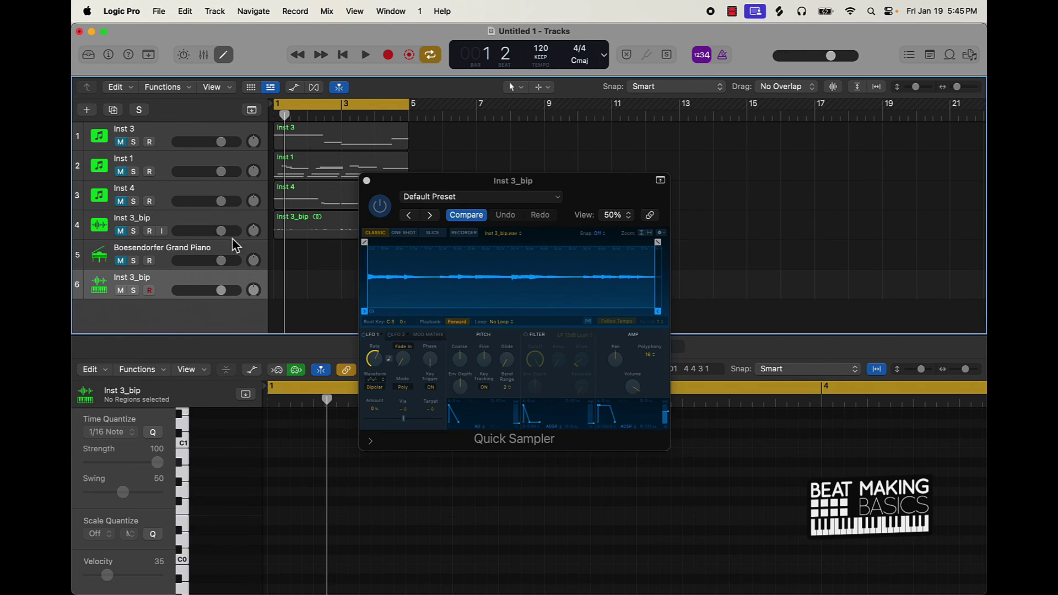
click(588, 322)
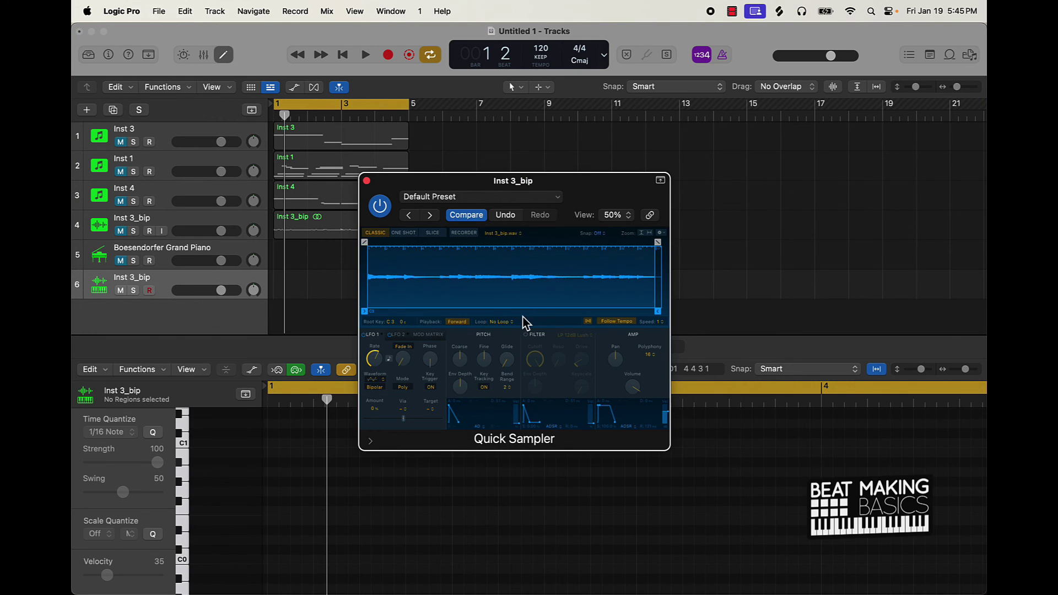
key(super+k)
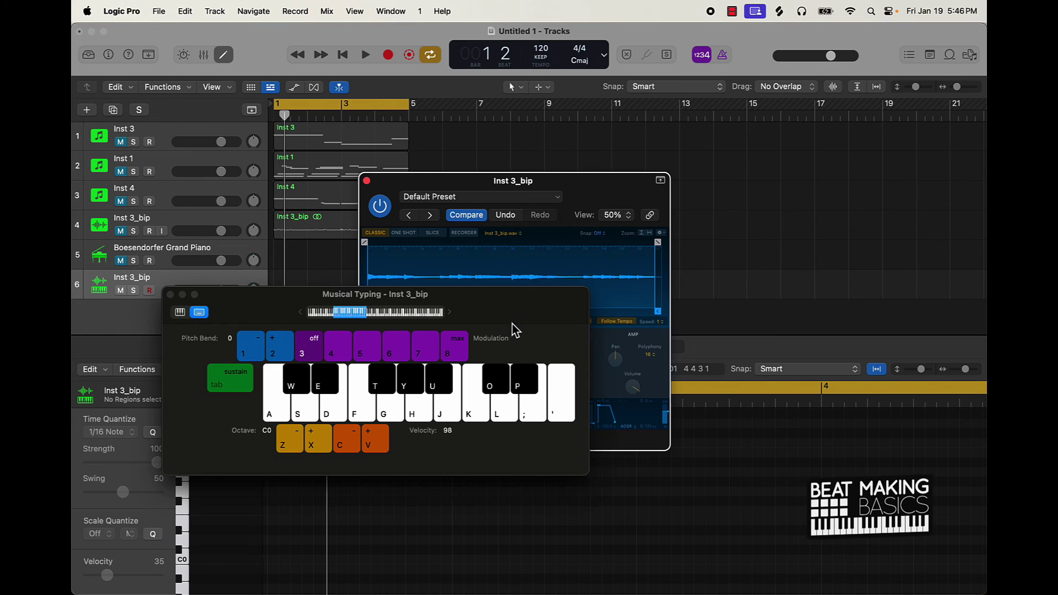
Switch to piano view, audition the sample at C2, F2 and F3, and set Playback to Reverse.
click(181, 317)
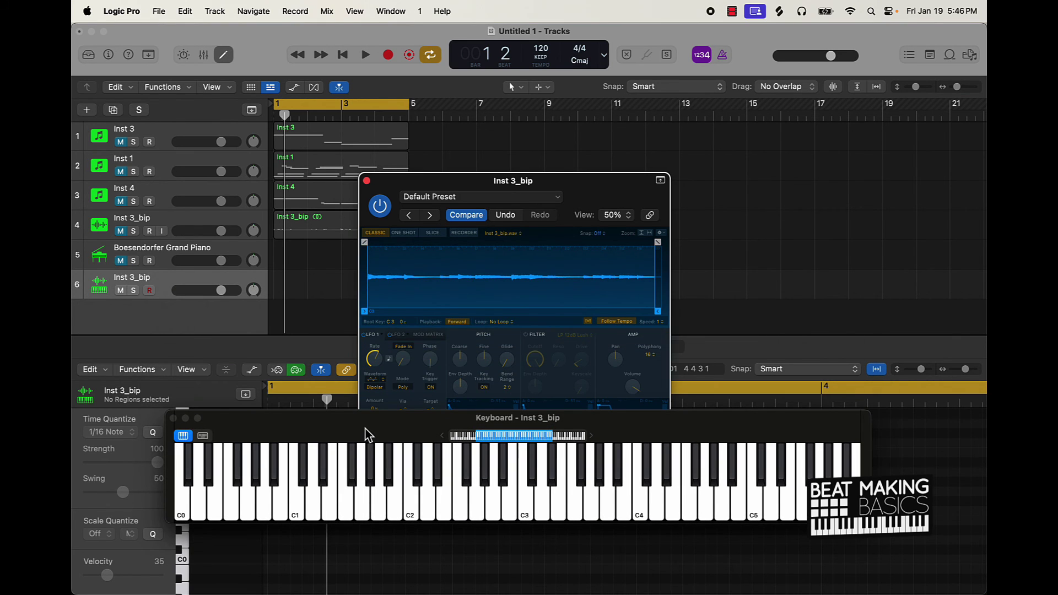
key(k)
key(a)
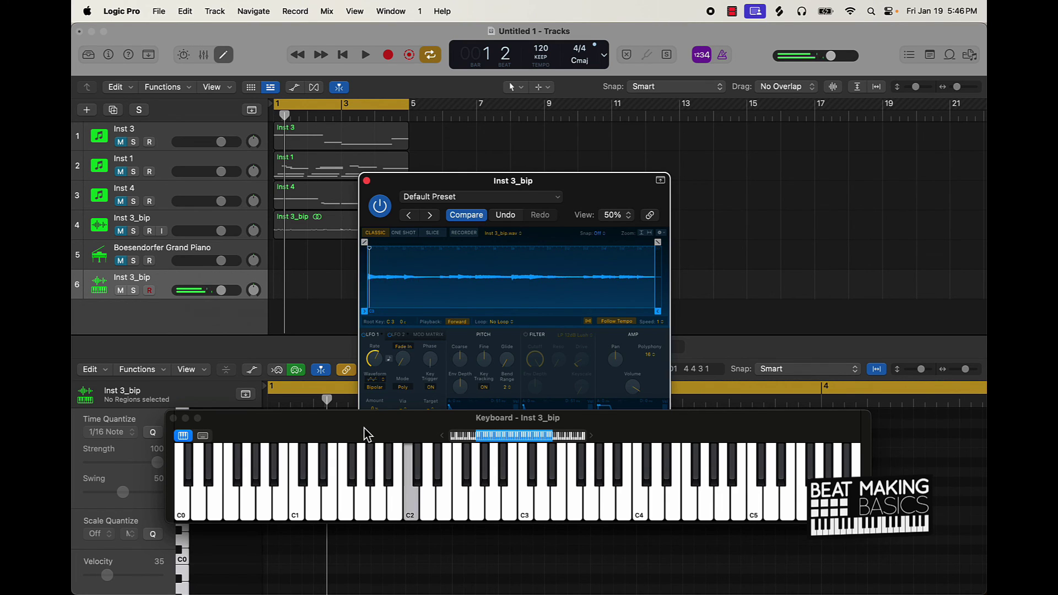
key(f)
key(a)
key(a)
key(f)
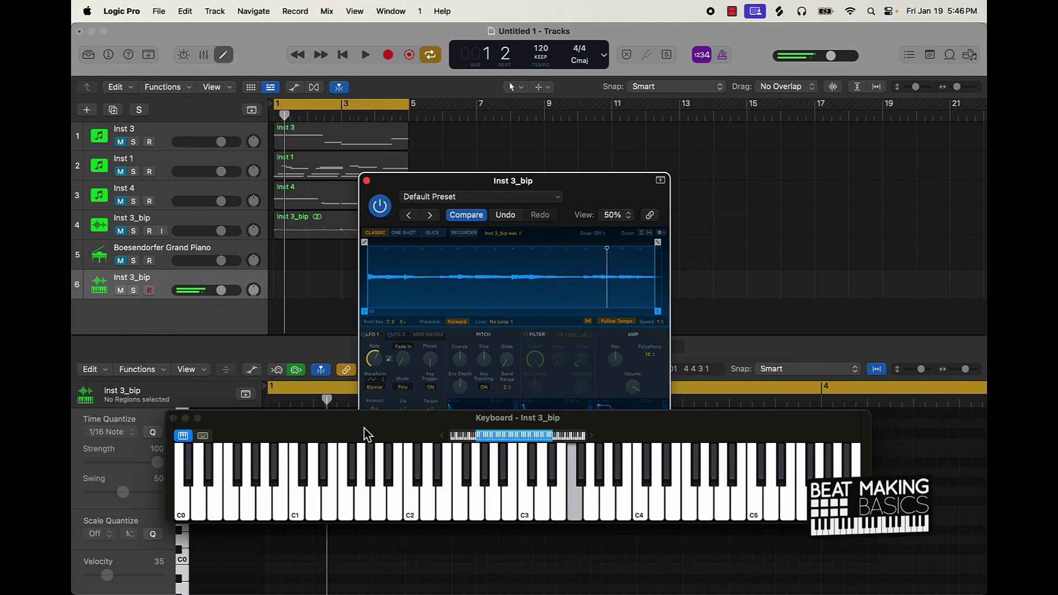
click(458, 322)
key(f)
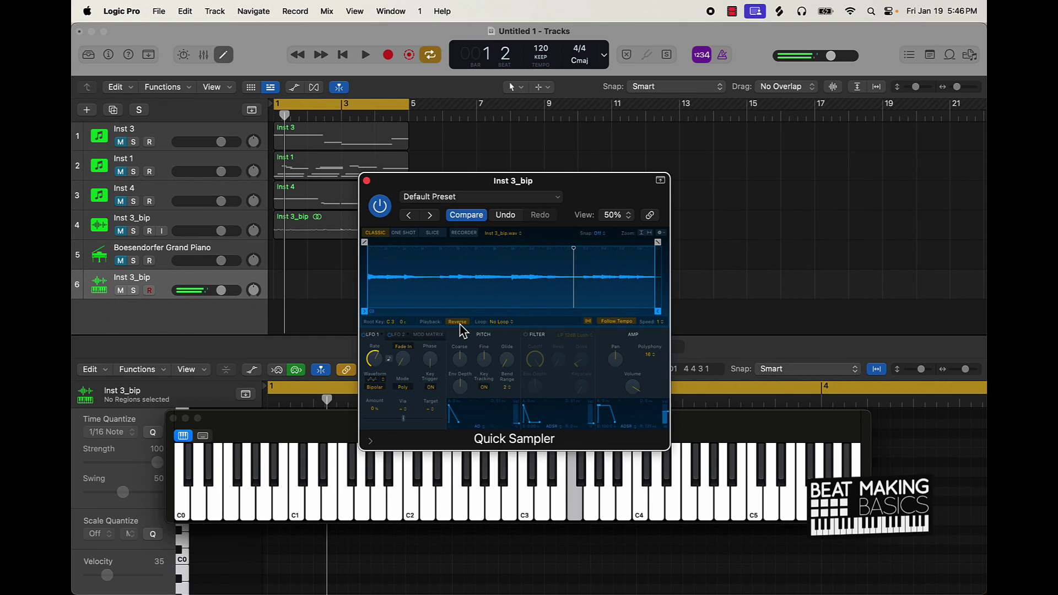
Set Quick Sampler Playback back to Forward and move its window up and right, clear of the keyboard.
click(458, 323)
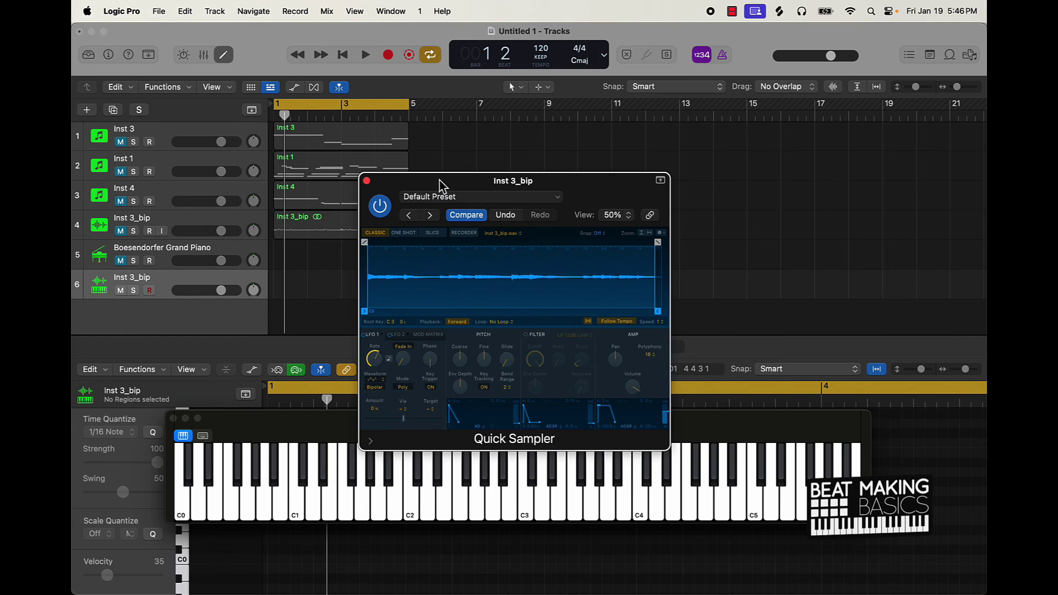
drag(442, 183, 514, 161)
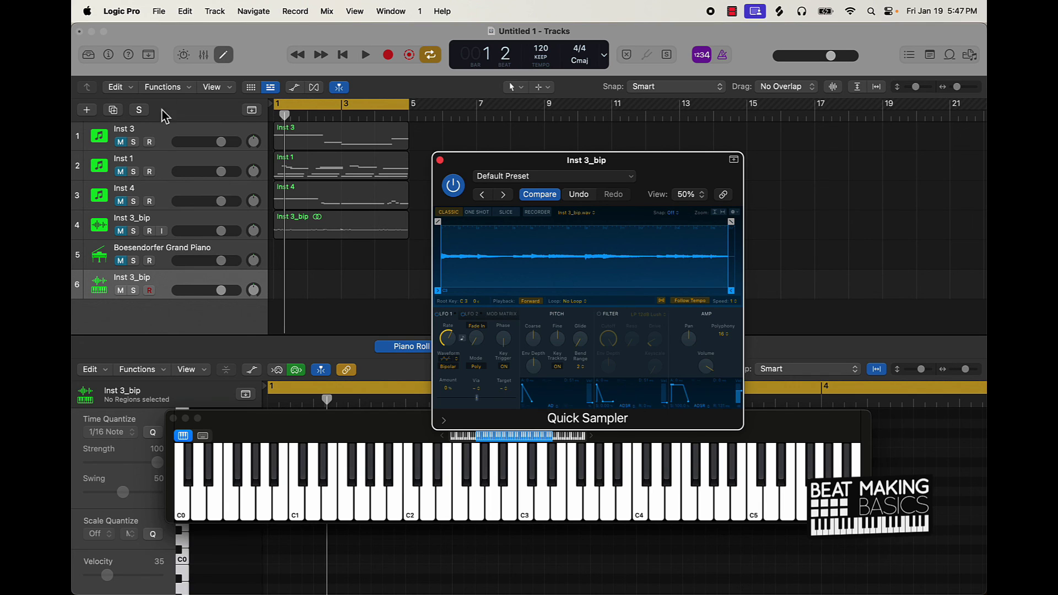
drag(543, 163, 616, 113)
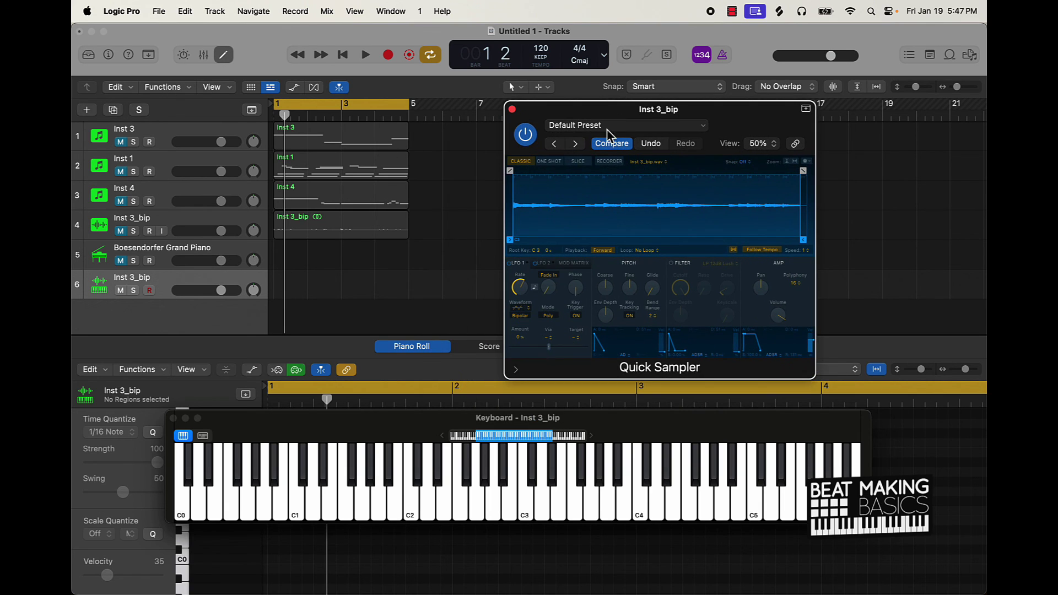